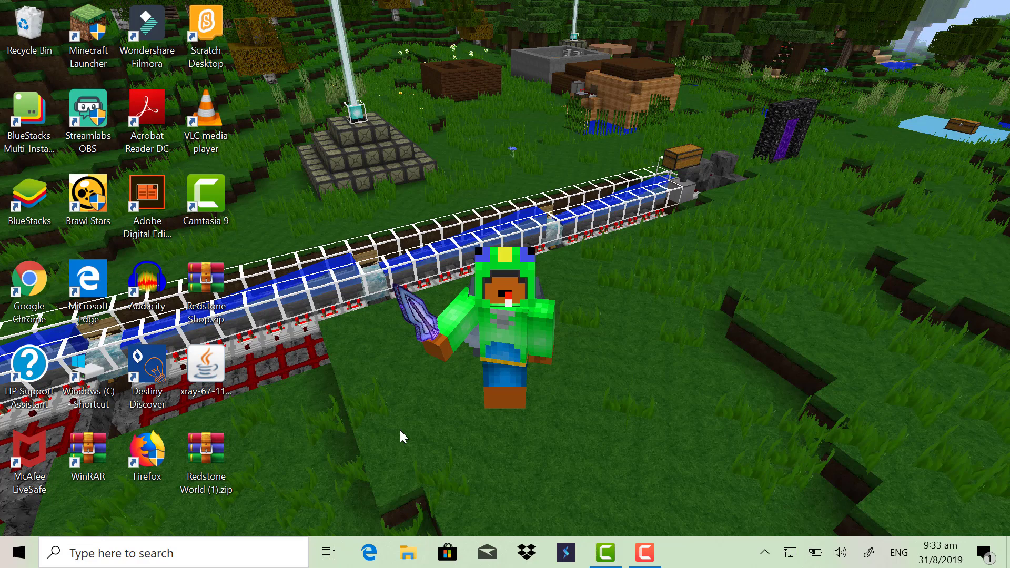
# Step: Launch Firefox and open the oxluminary.wixsite.com world downloads page from the My website card
pyautogui.click(157, 477)
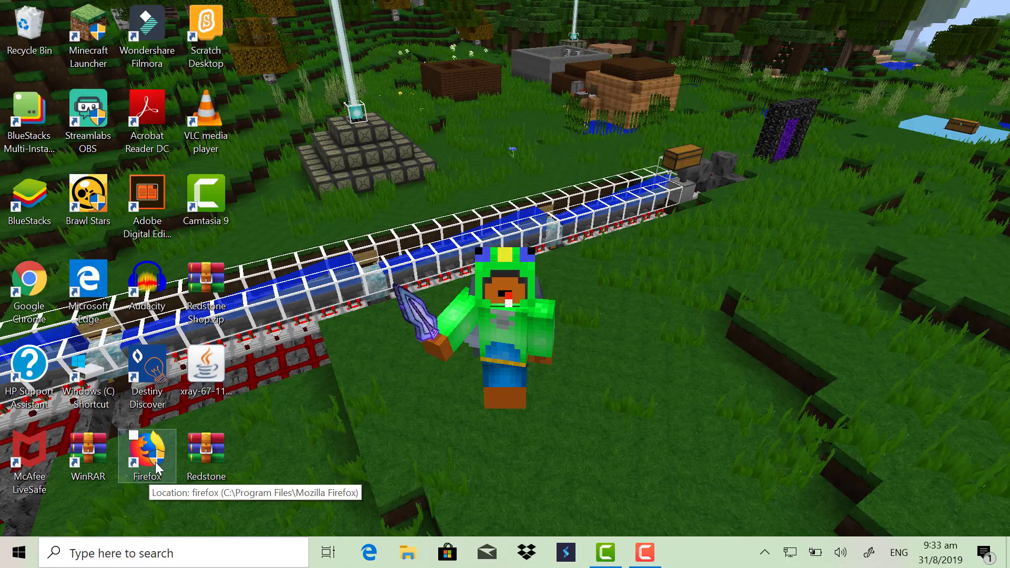
pyautogui.doubleClick(155, 465)
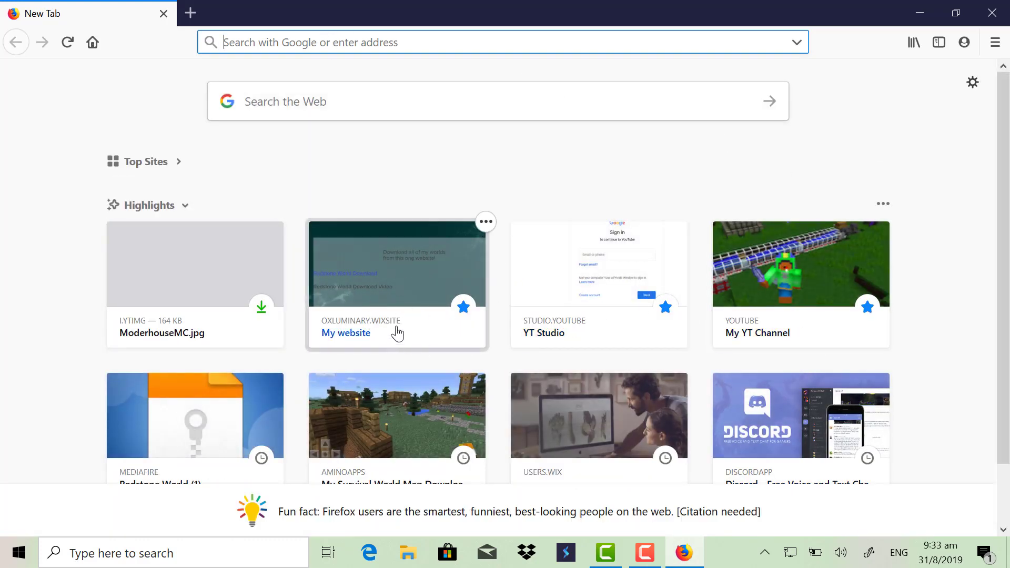
pyautogui.scroll(-1, 947, 283)
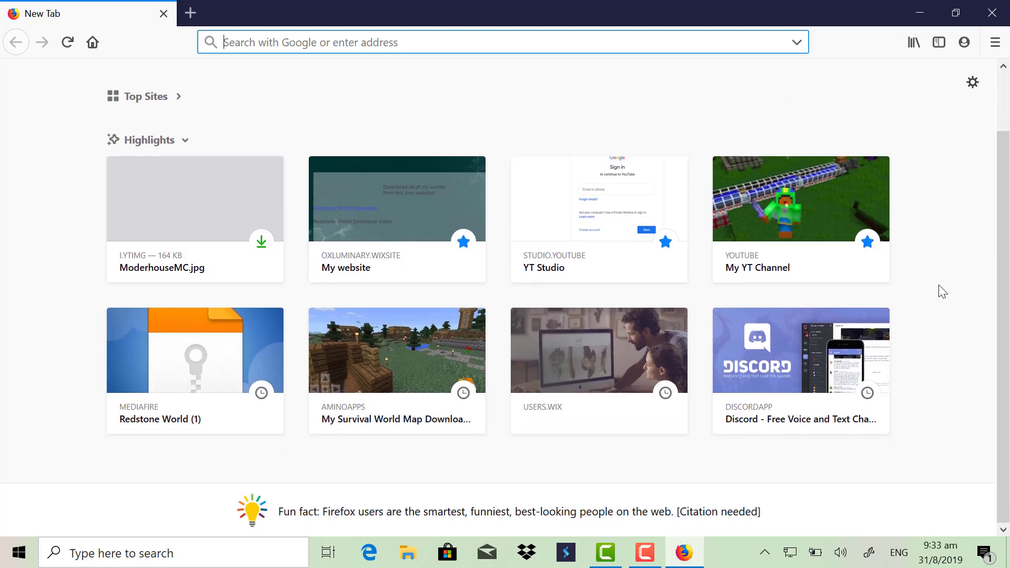
pyautogui.scroll(1, 938, 290)
pyautogui.click(385, 287)
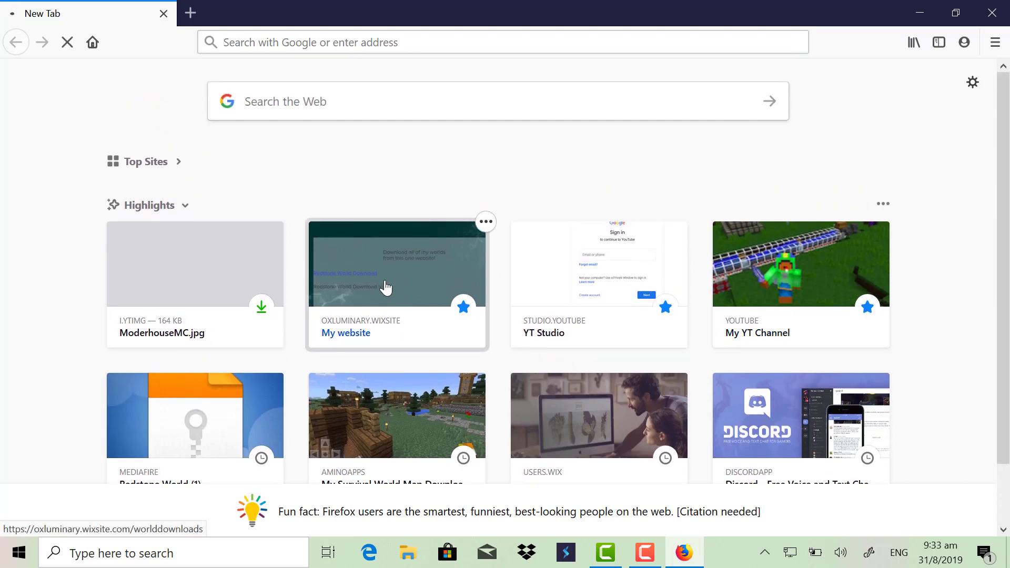
pyautogui.scroll(-3, 380, 355)
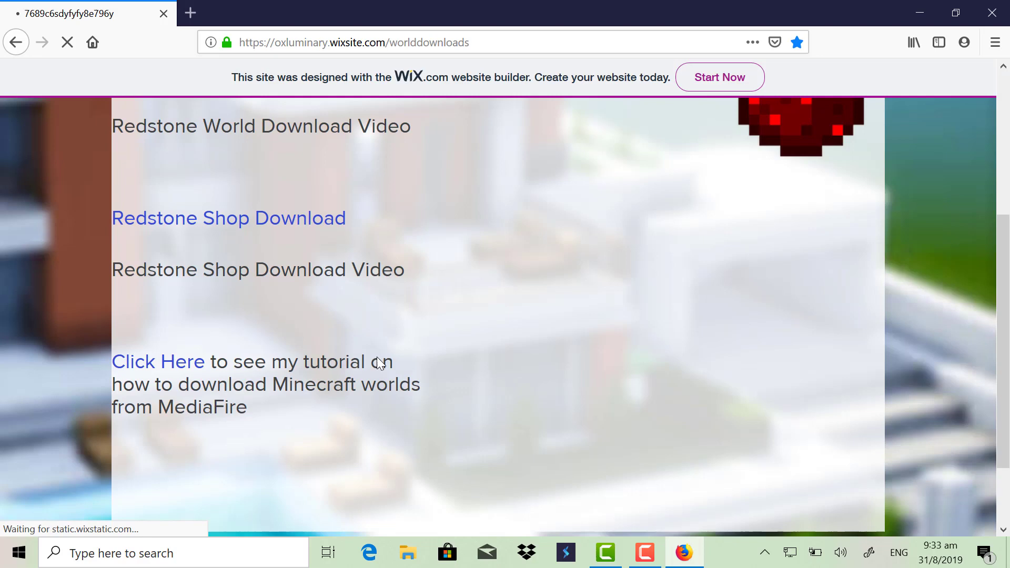
pyautogui.scroll(-1, 379, 362)
pyautogui.scroll(4, 370, 376)
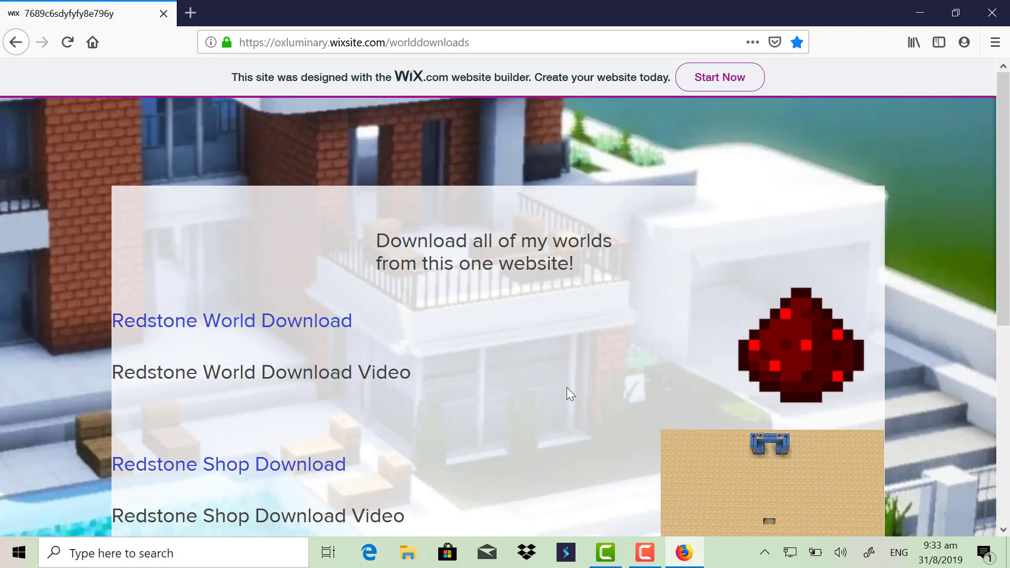
pyautogui.scroll(-3, 622, 445)
pyautogui.scroll(3, 592, 438)
pyautogui.scroll(-4, 449, 383)
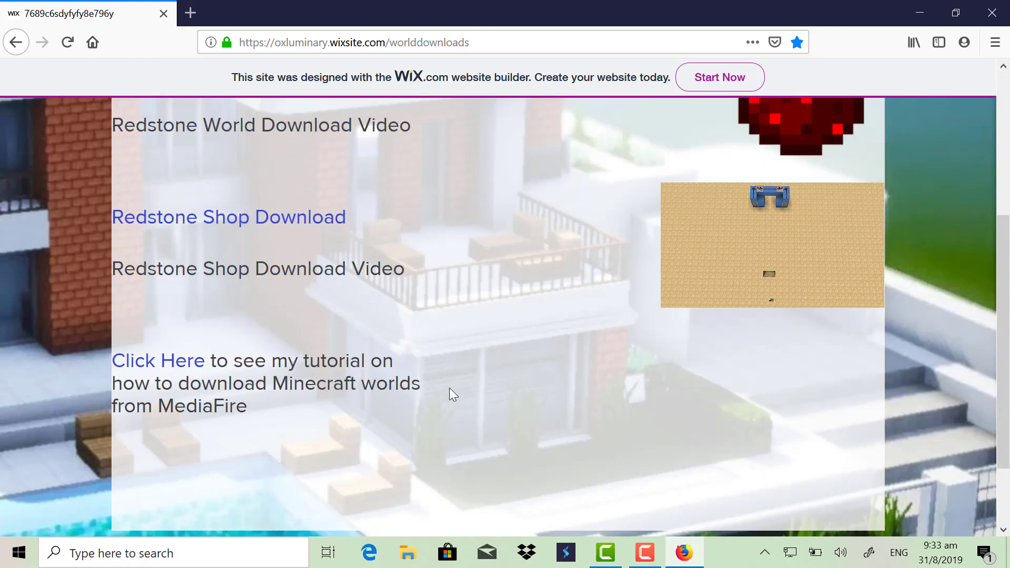
pyautogui.scroll(3, 436, 403)
pyautogui.scroll(-2, 421, 405)
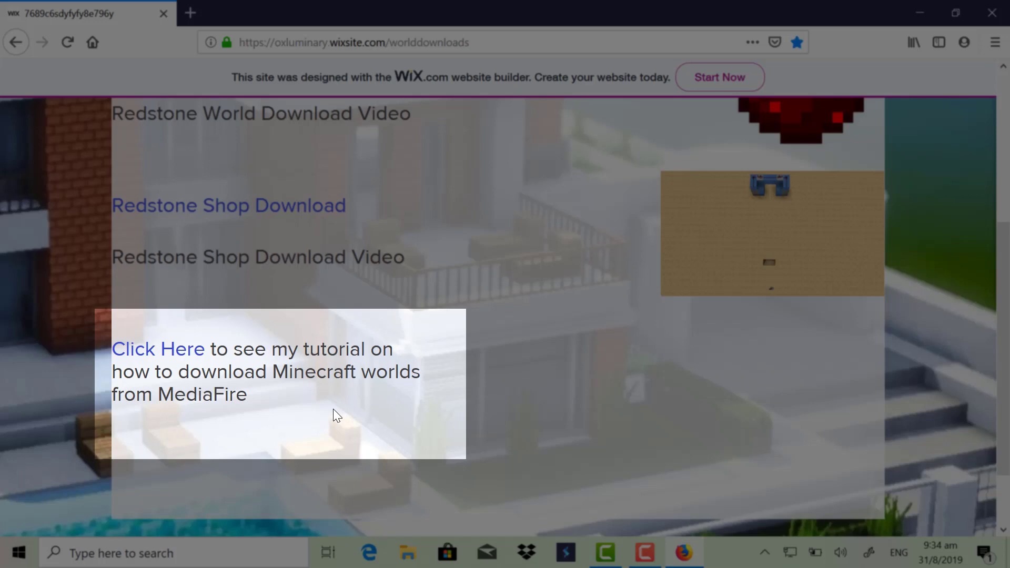
pyautogui.scroll(2, 300, 331)
pyautogui.scroll(1, 267, 306)
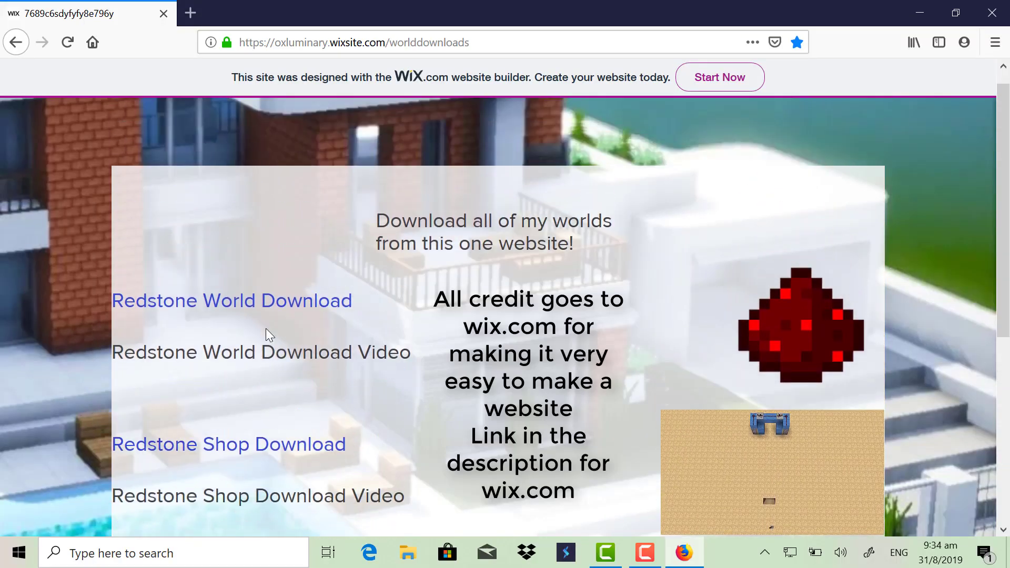
# Step: Download the 1.2 MB Redstone Shop.zip from MediaFire, closing the Wix tab and a vivo advert
pyautogui.click(286, 454)
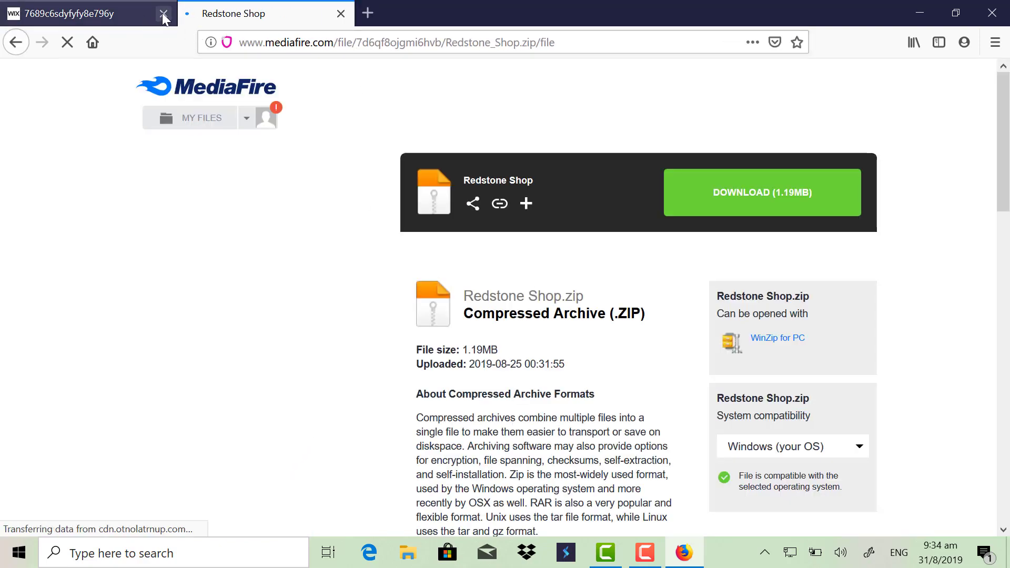
pyautogui.click(164, 14)
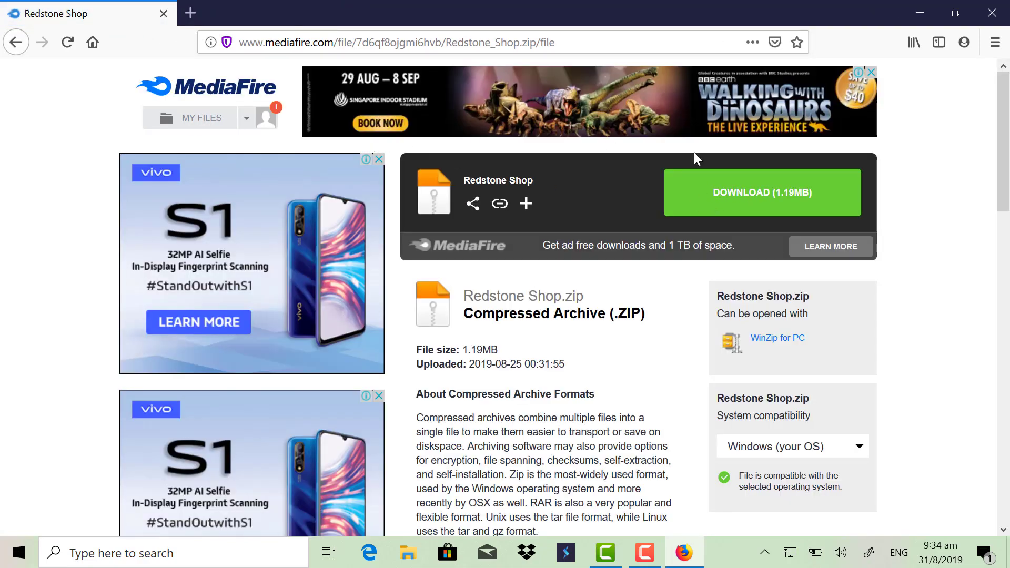
pyautogui.click(745, 215)
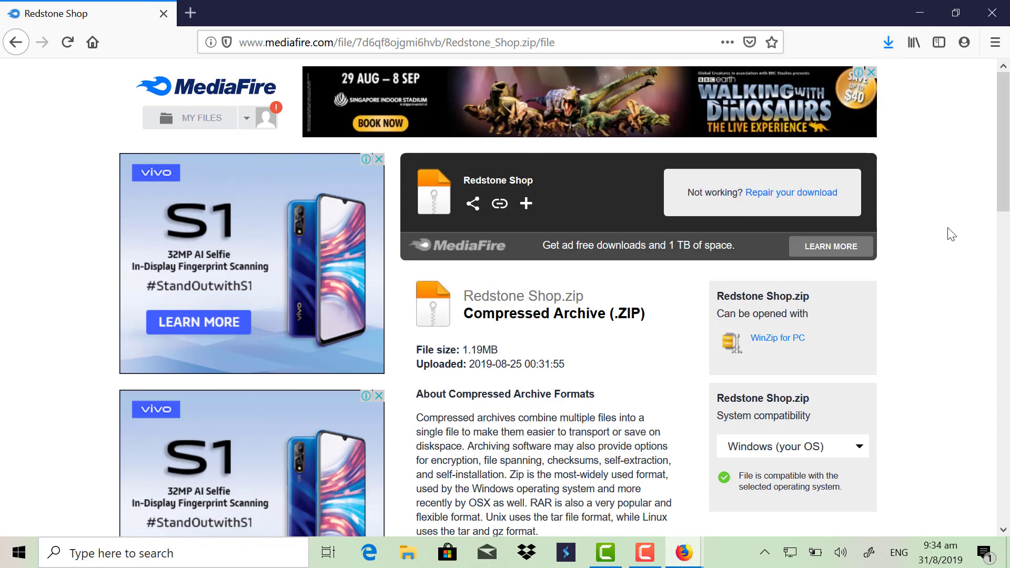
pyautogui.click(889, 43)
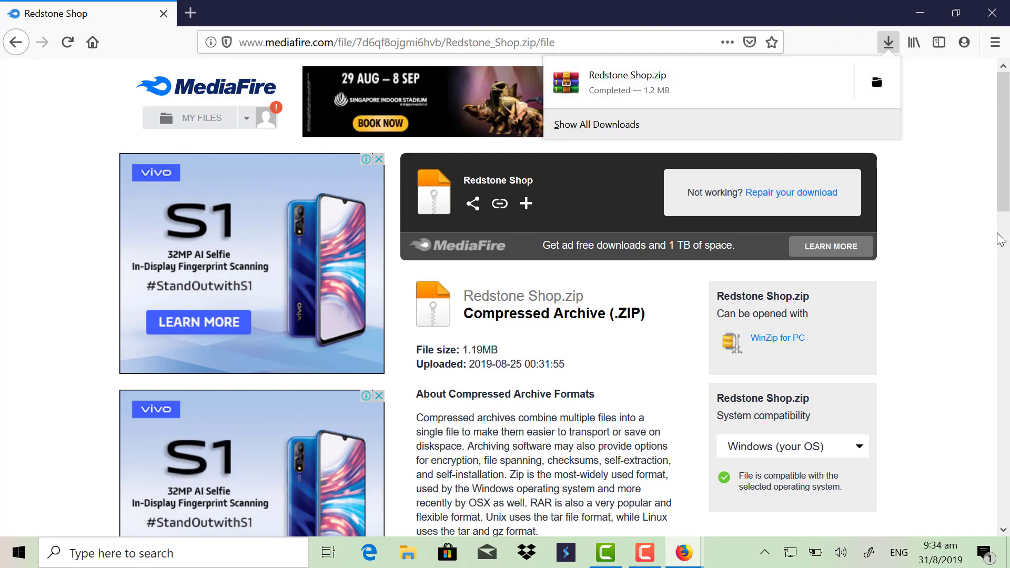
pyautogui.scroll(-10, 979, 252)
pyautogui.scroll(10, 913, 343)
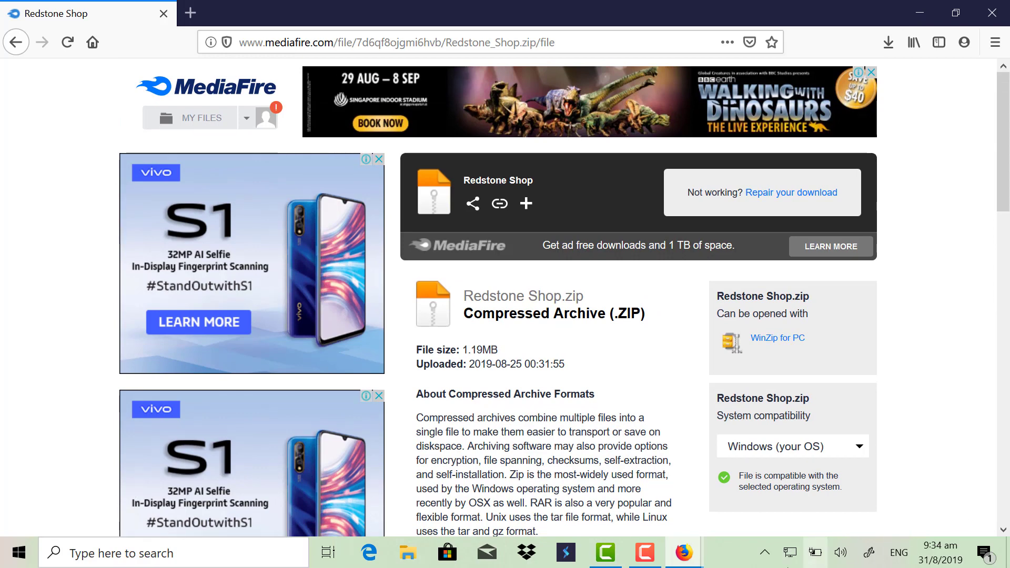
pyautogui.click(379, 396)
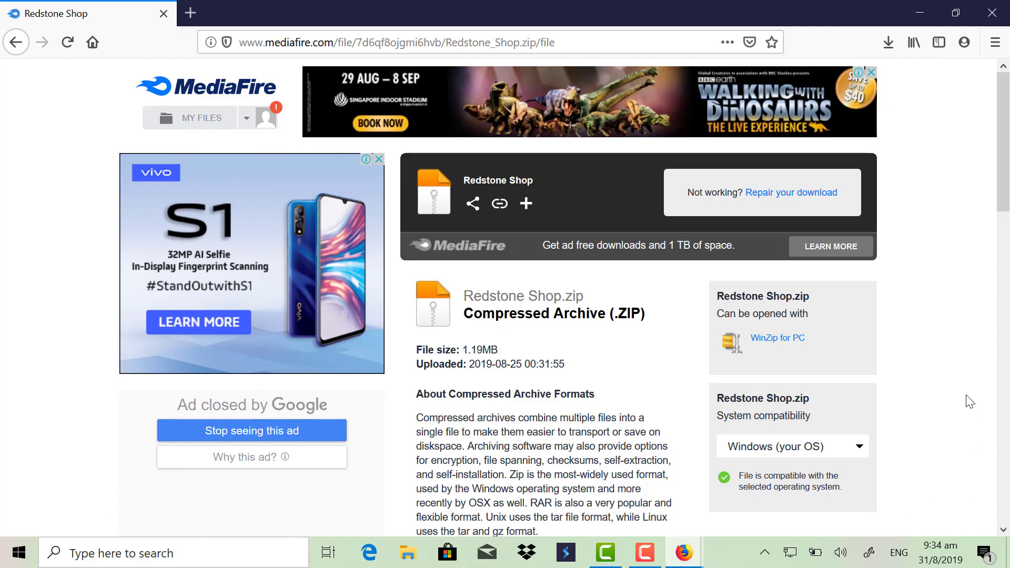
# Step: Close the Virtual Worlds Land advert and drag Redstone Shop.zip from Firefox downloads onto the desktop
pyautogui.click(955, 13)
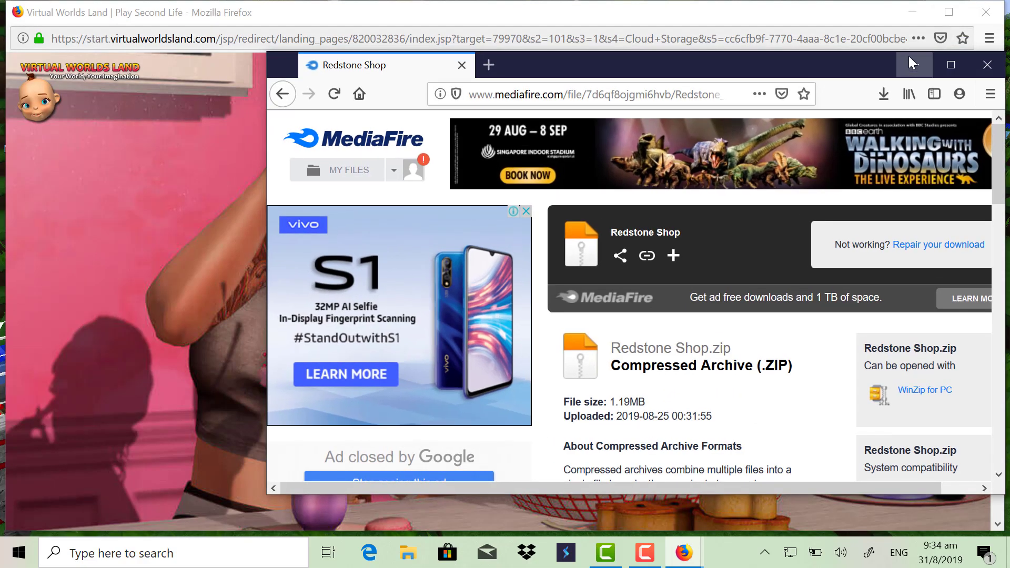
pyautogui.click(983, 13)
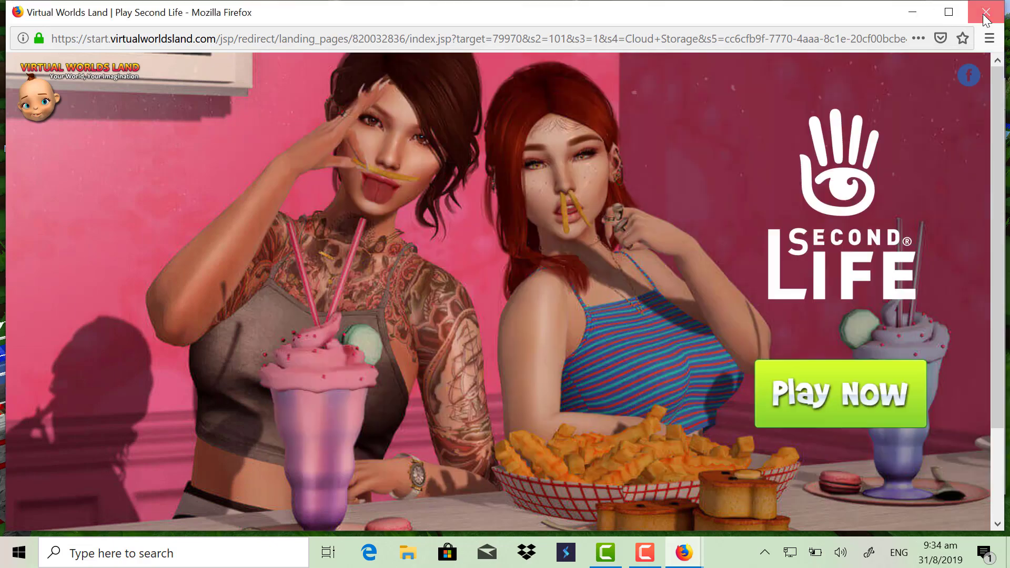
pyautogui.click(885, 94)
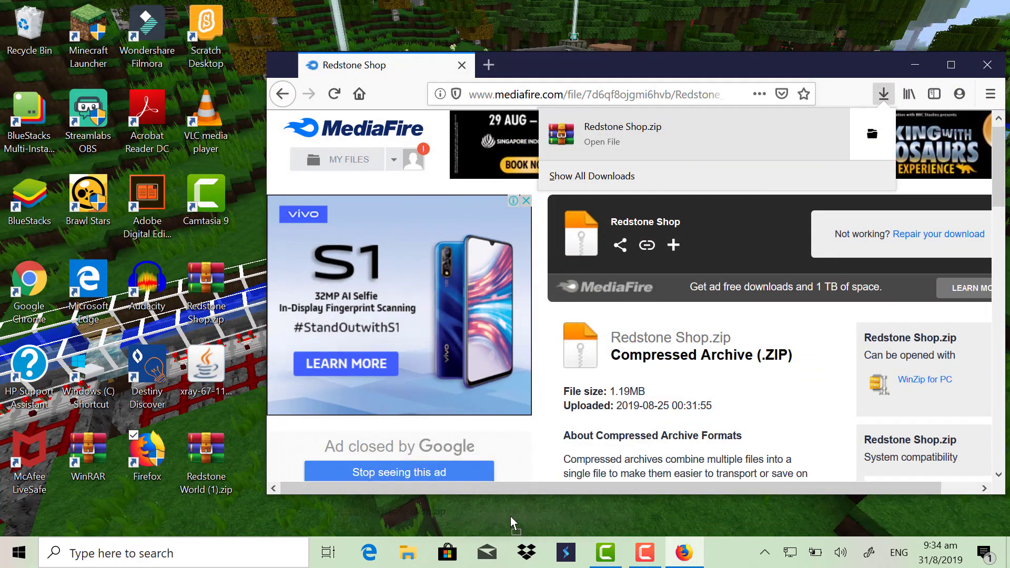
pyautogui.moveTo(521, 521); pyautogui.dragTo(523, 516)
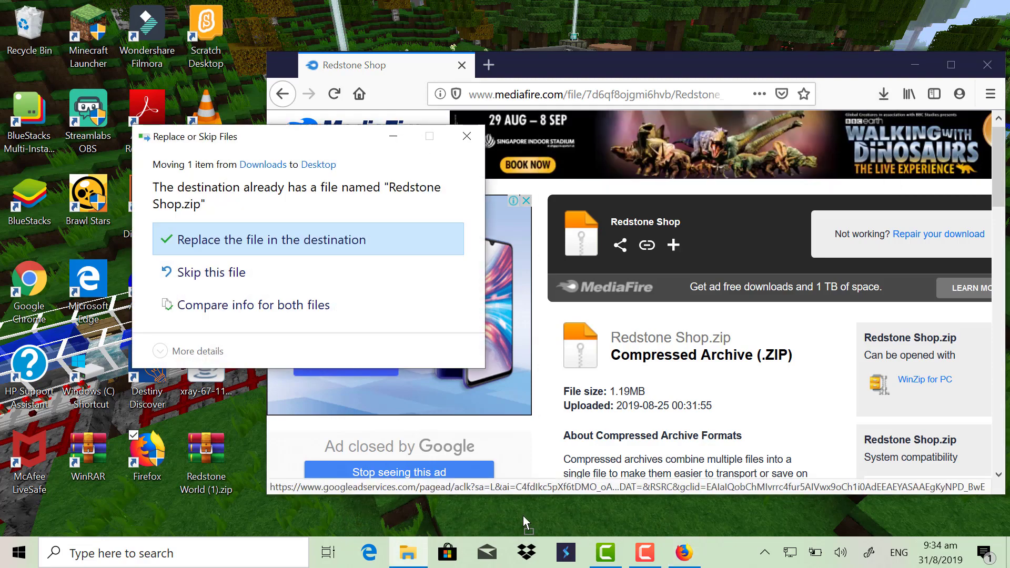
pyautogui.click(461, 139)
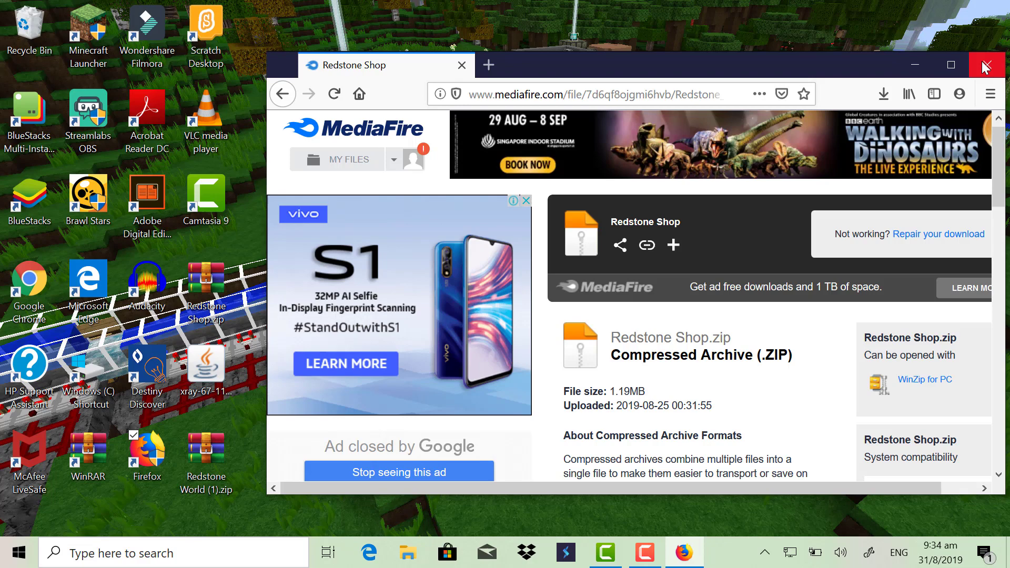
# Step: Close Firefox and open File Explorer on the Downloads folder
pyautogui.click(985, 67)
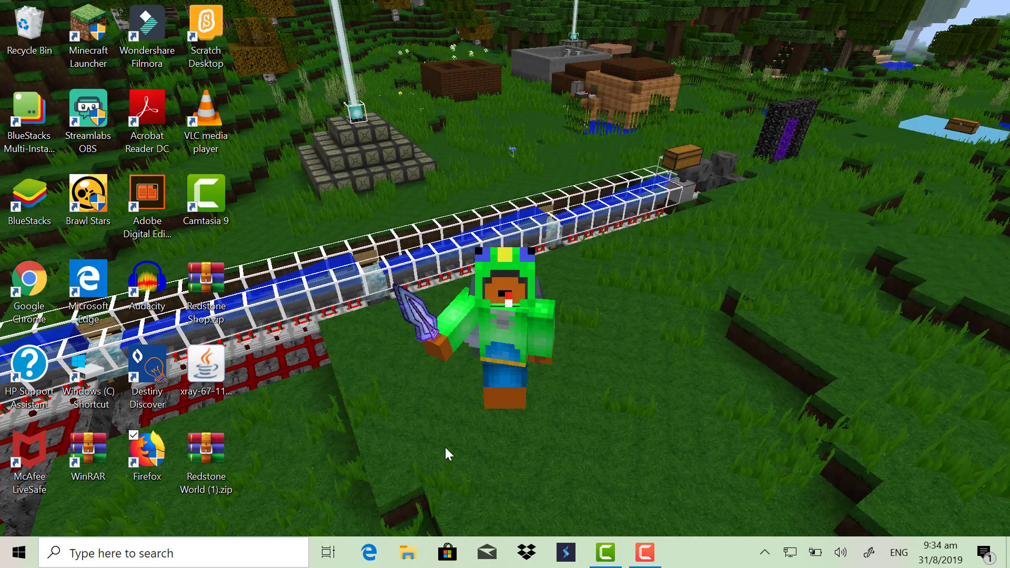
pyautogui.click(411, 554)
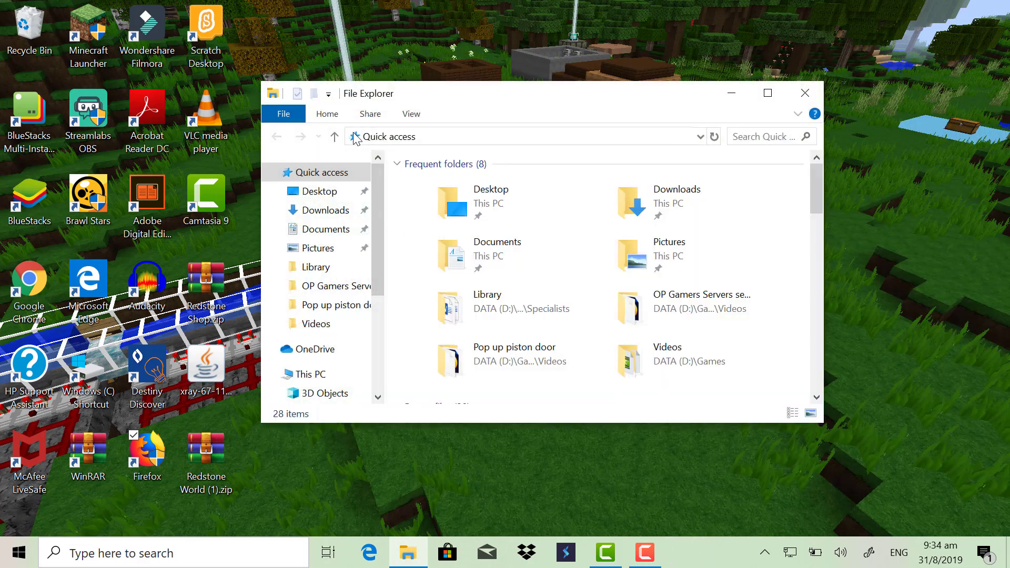
pyautogui.click(354, 139)
pyautogui.write('Do')
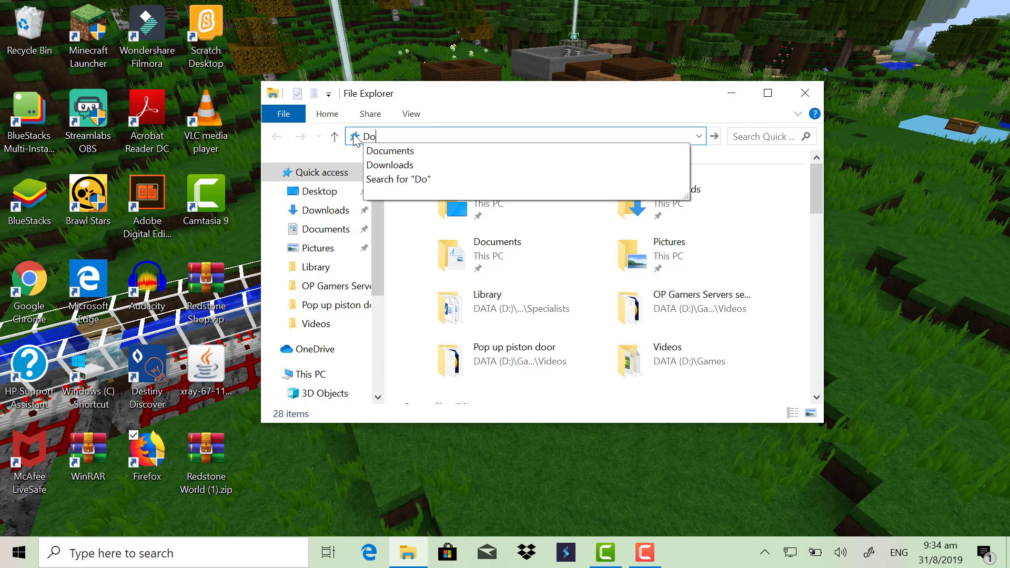
pyautogui.press('Down')
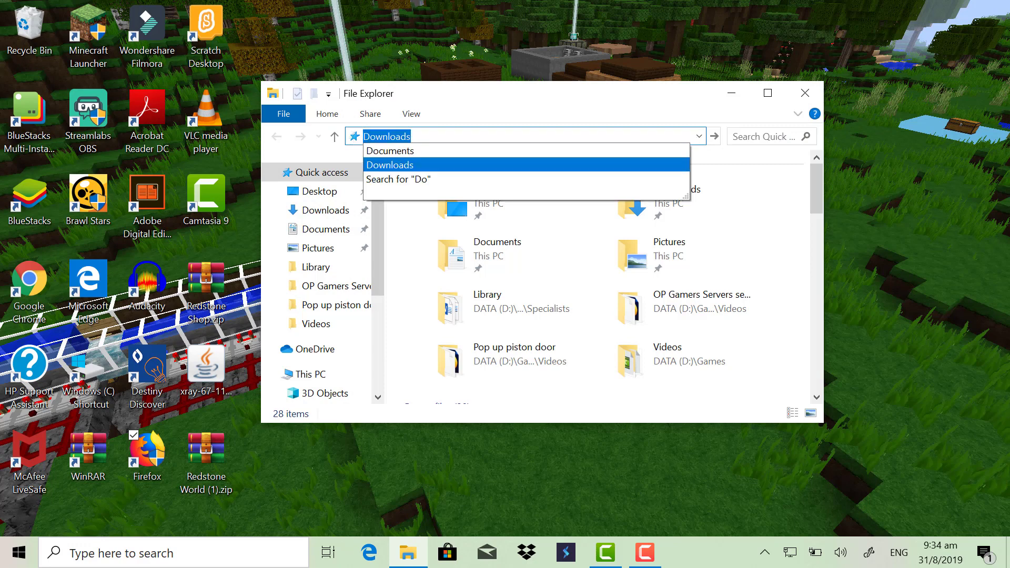
pyautogui.press('Return')
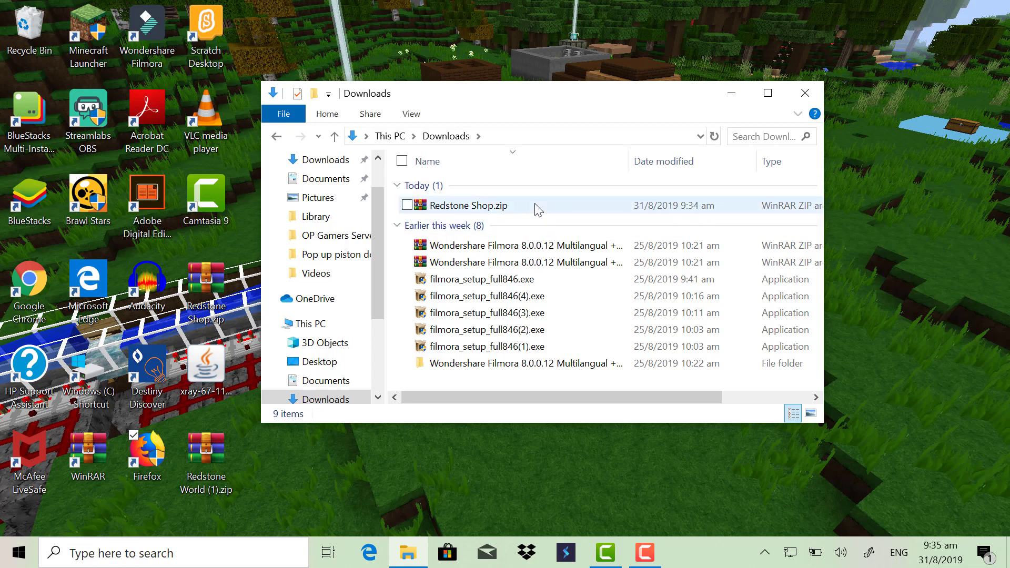
pyautogui.moveTo(469, 205)
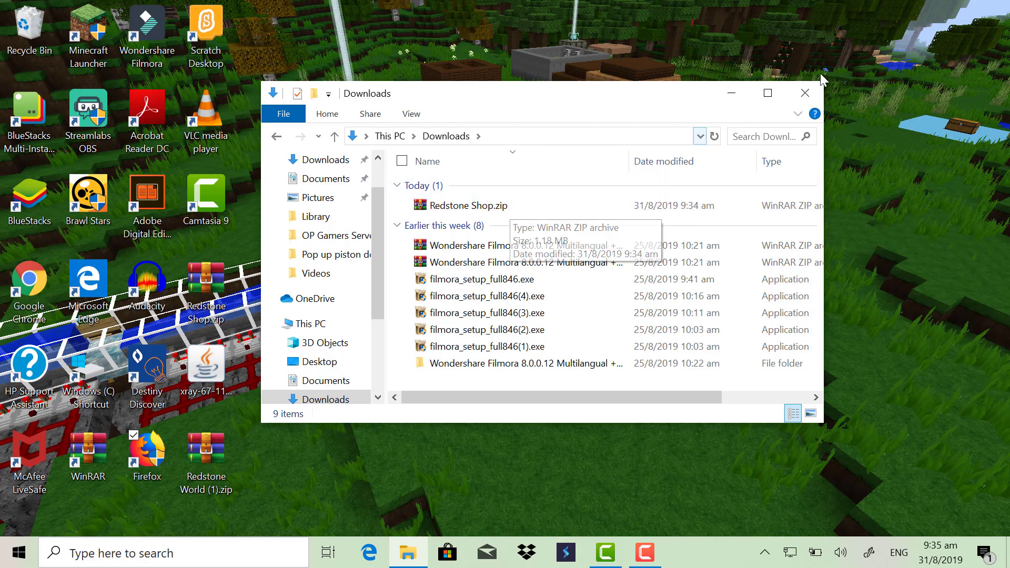
# Step: Open a second Explorer window on the AppData Roaming folder
pyautogui.hotkey('ctrl', 'n')
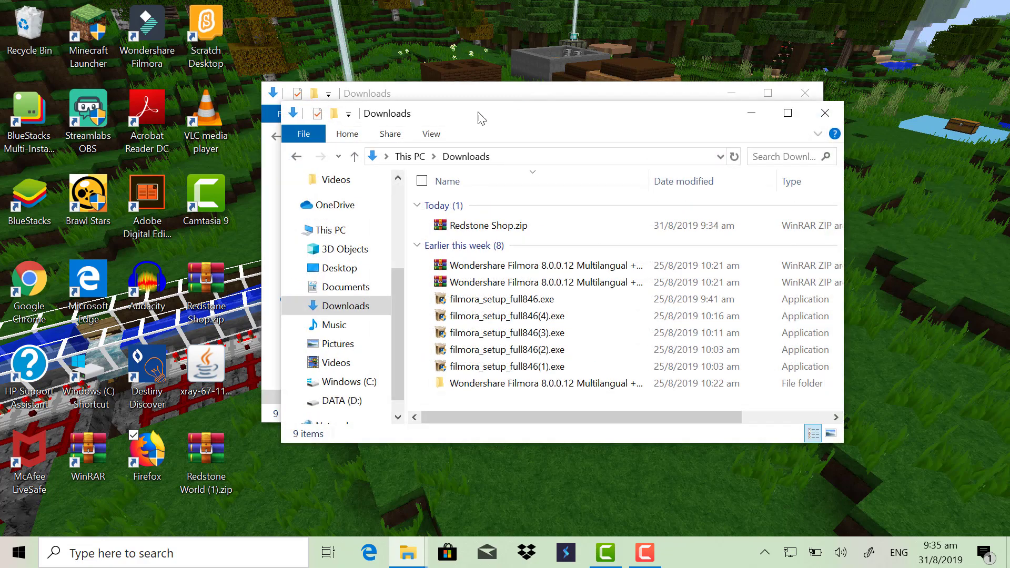
pyautogui.hotkey('alt', 'd')
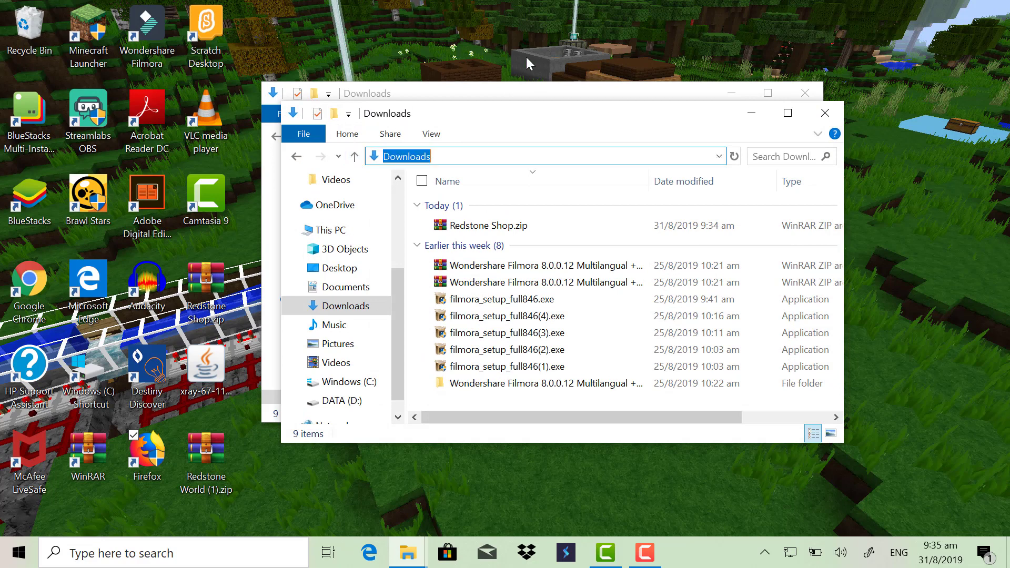
pyautogui.write('%appdata%')
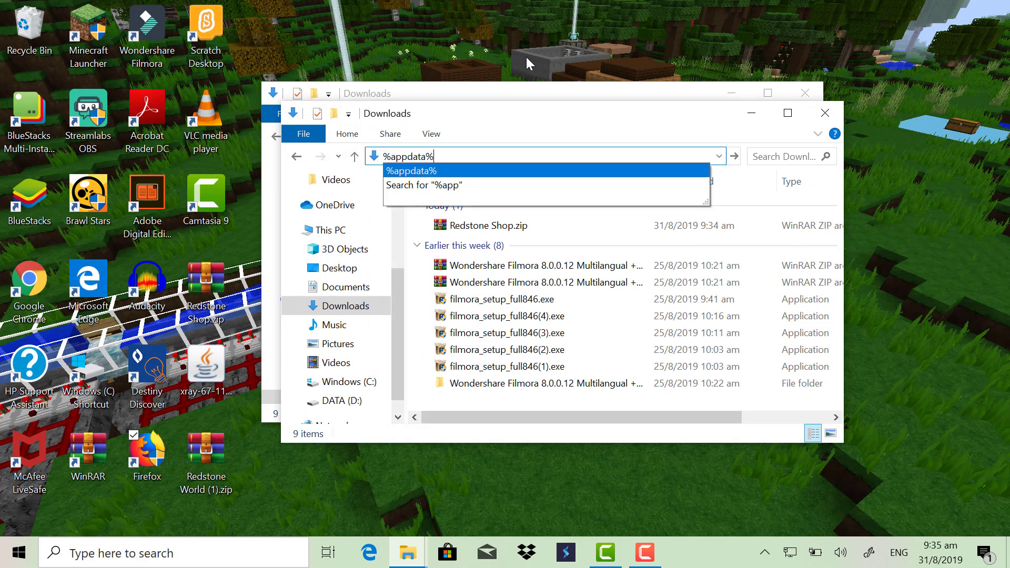
pyautogui.press('Return')
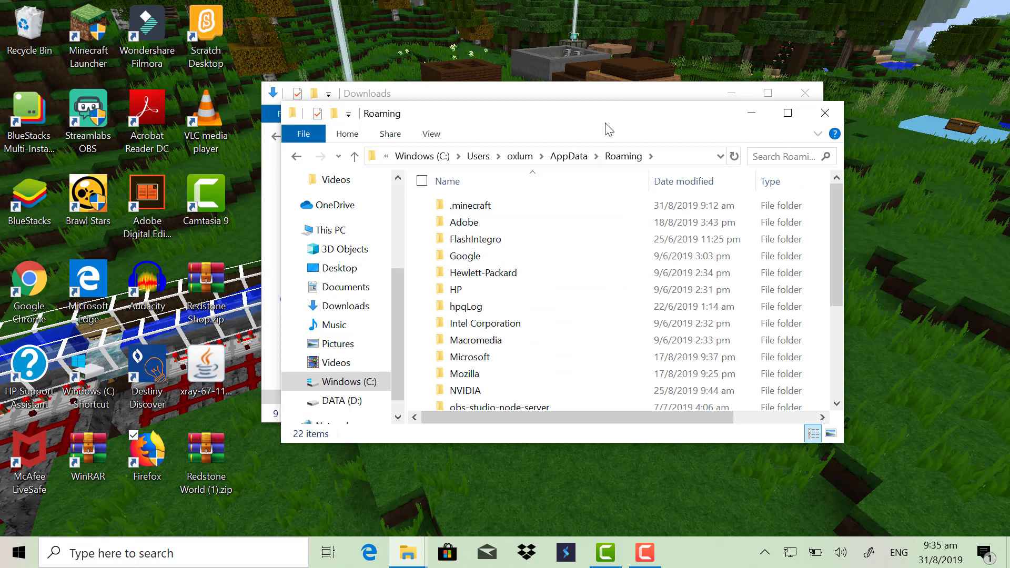
# Step: Place the Downloads and Roaming windows side by side, then open .minecraft\saves in Roaming
pyautogui.moveTo(608, 117)
pyautogui.mouseDown()
pyautogui.moveTo(929, 106)
pyautogui.moveTo(929, 92)
pyautogui.mouseUp()
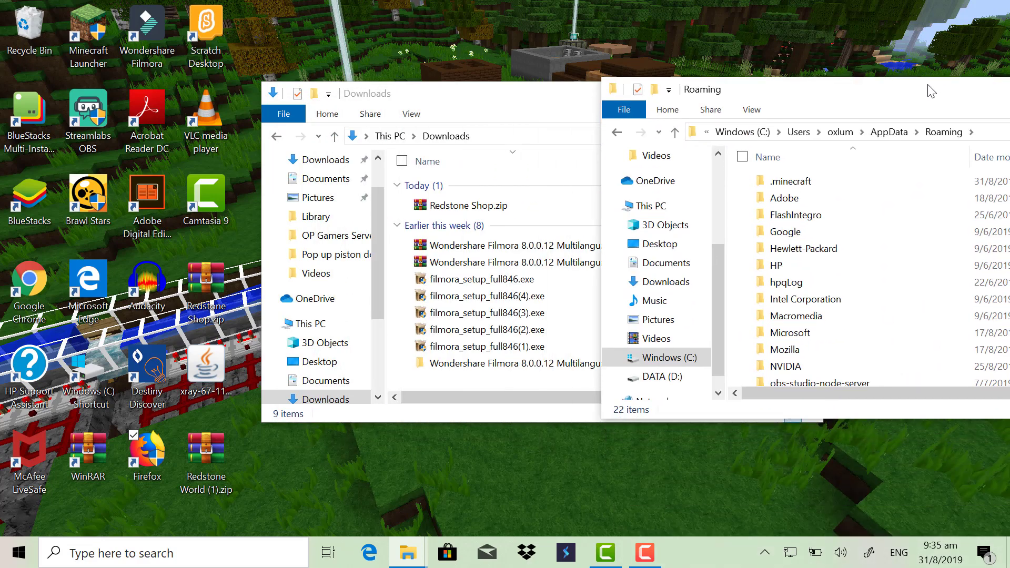
pyautogui.doubleClick(566, 103)
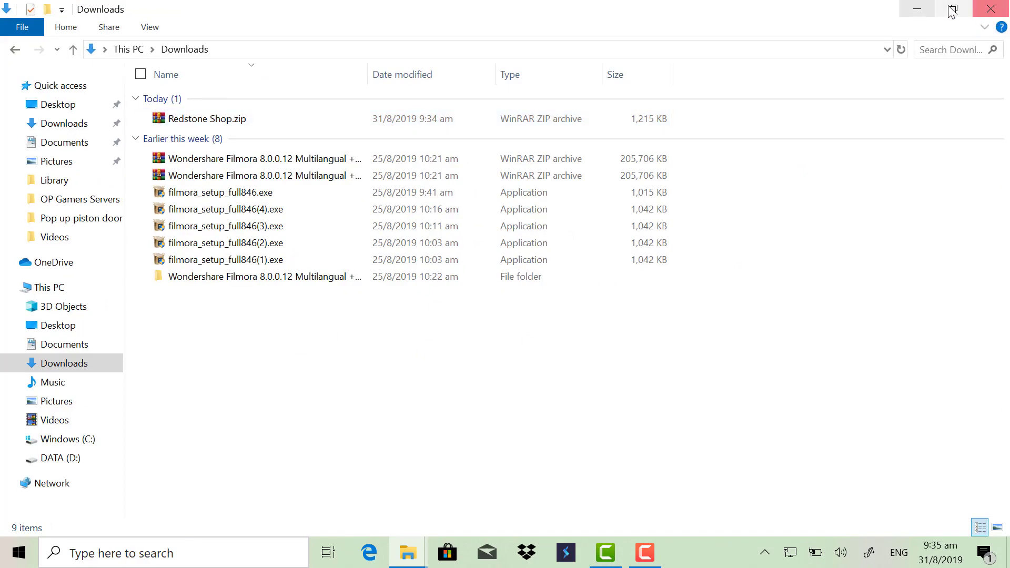
pyautogui.click(954, 9)
pyautogui.moveTo(617, 108); pyautogui.dragTo(387, 96)
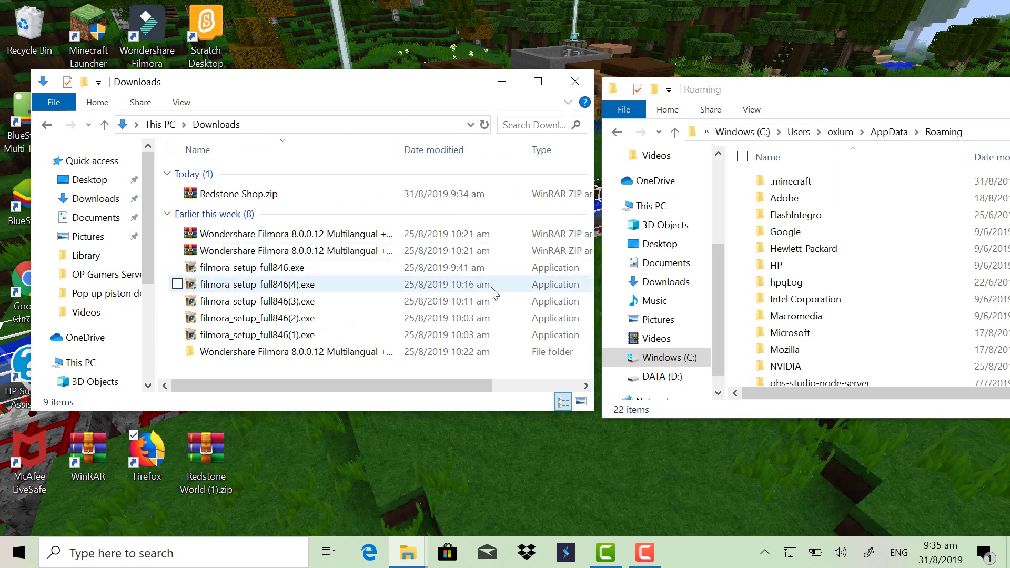
pyautogui.click(746, 103)
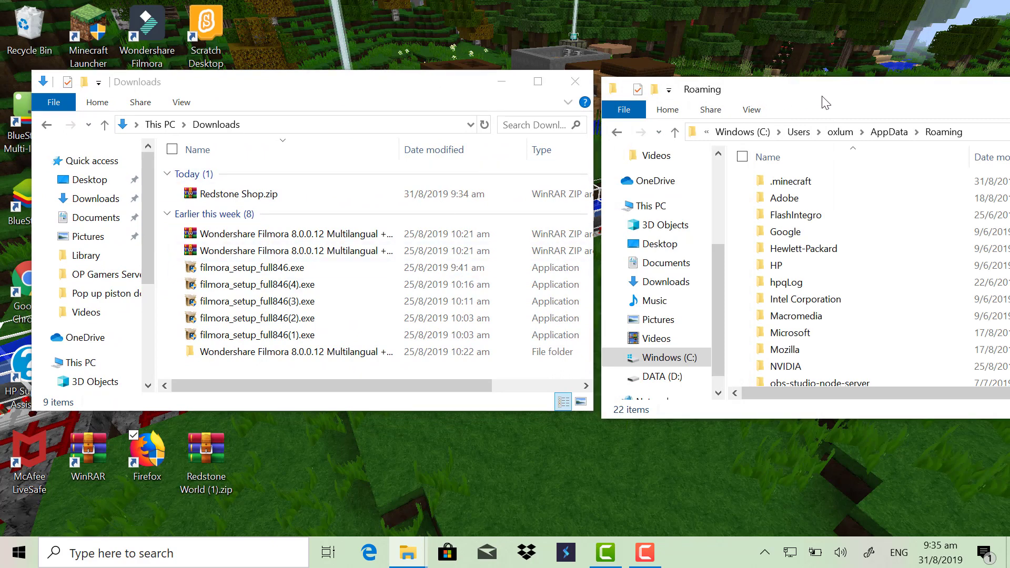
pyautogui.moveTo(822, 101); pyautogui.dragTo(739, 90)
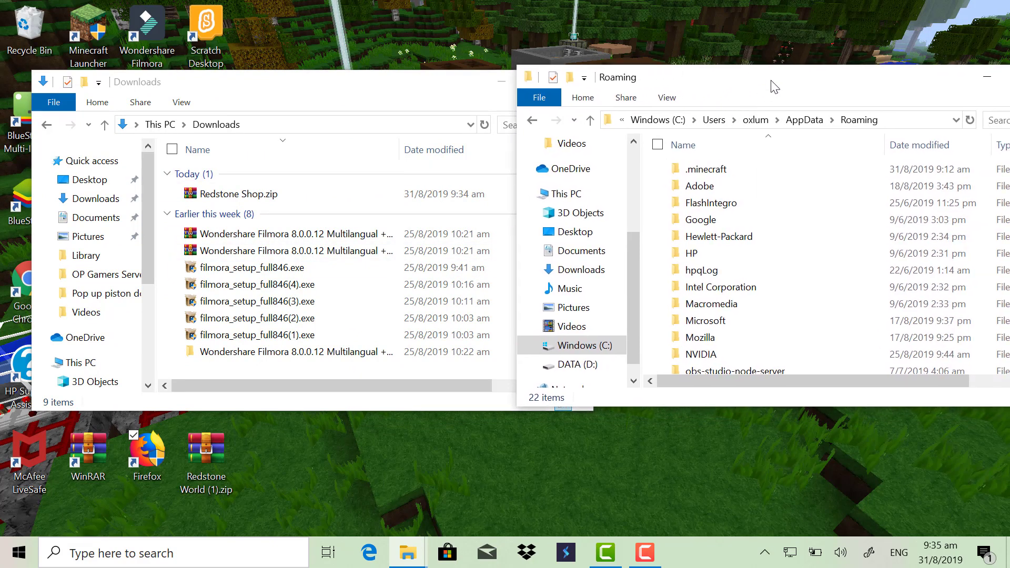
pyautogui.doubleClick(745, 169)
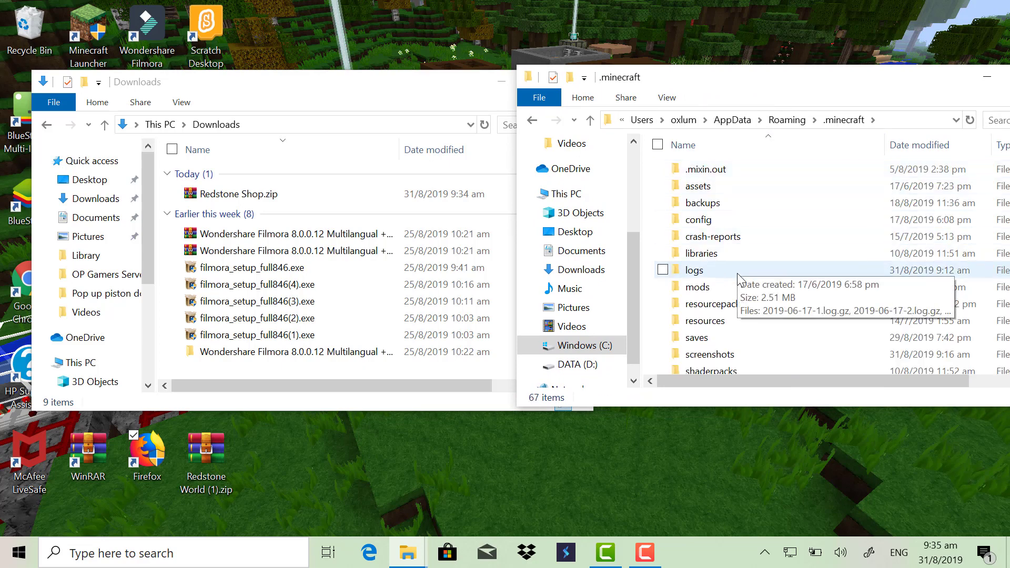
pyautogui.scroll(-2, 731, 285)
pyautogui.doubleClick(712, 298)
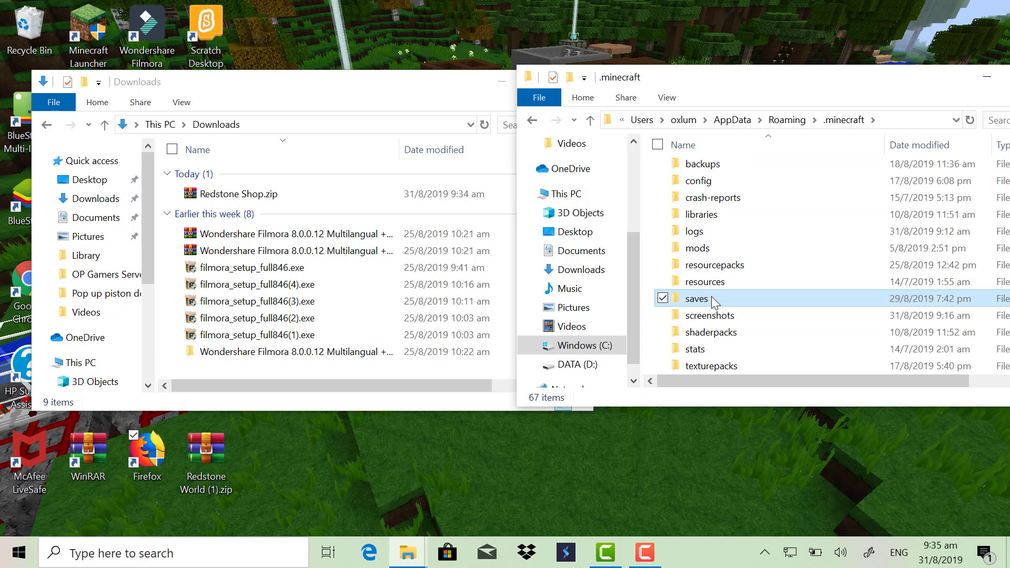
pyautogui.scroll(-4, 734, 238)
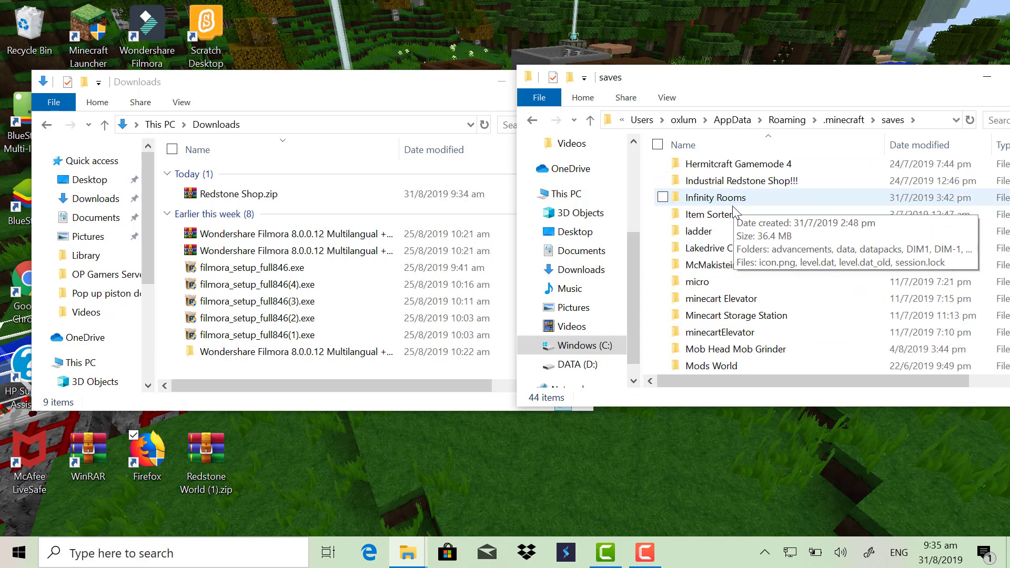
pyautogui.scroll(-5, 730, 316)
pyautogui.scroll(1, 727, 325)
pyautogui.scroll(10, 727, 323)
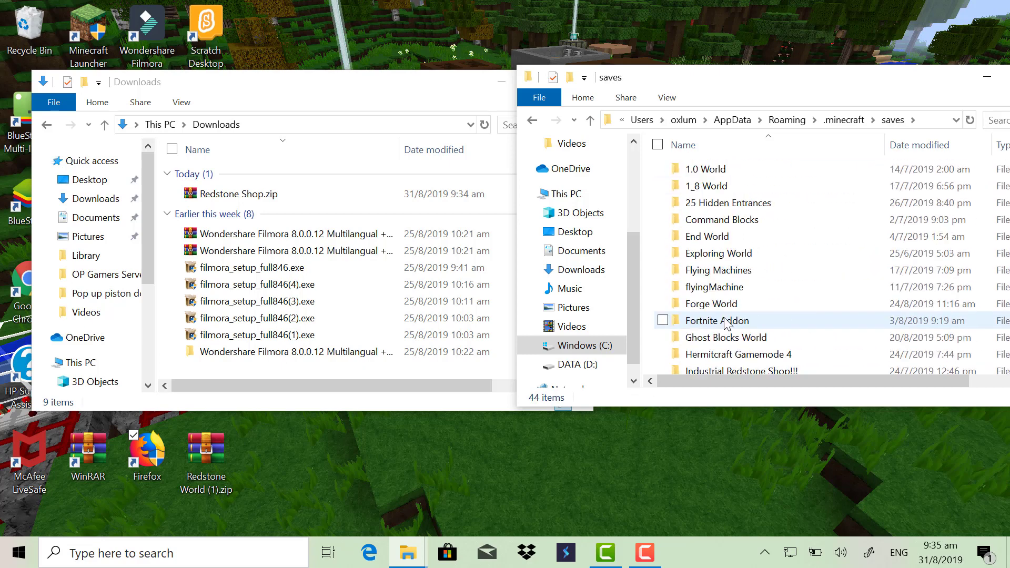
pyautogui.click(301, 197)
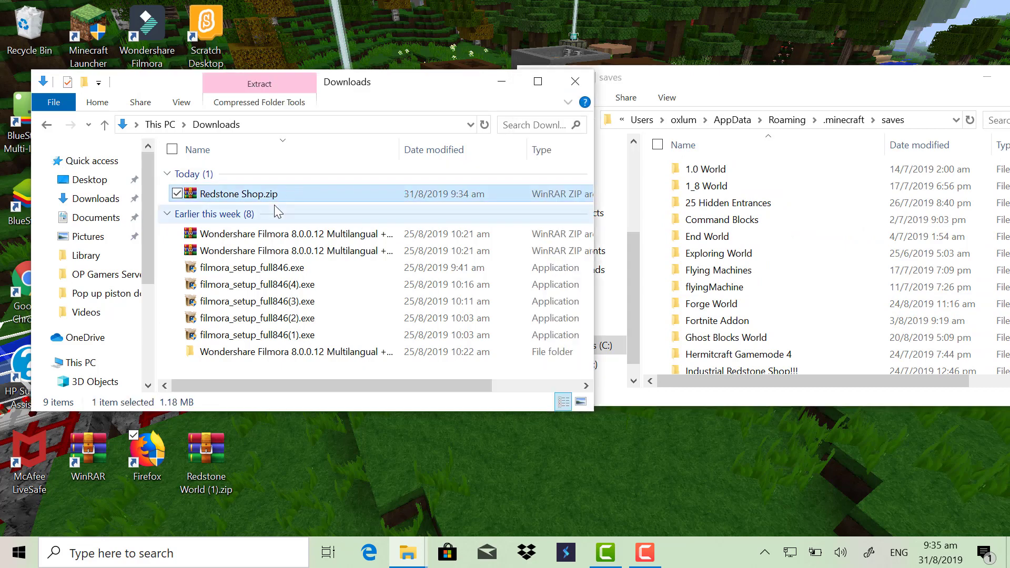
pyautogui.moveTo(277, 196); pyautogui.dragTo(661, 246)
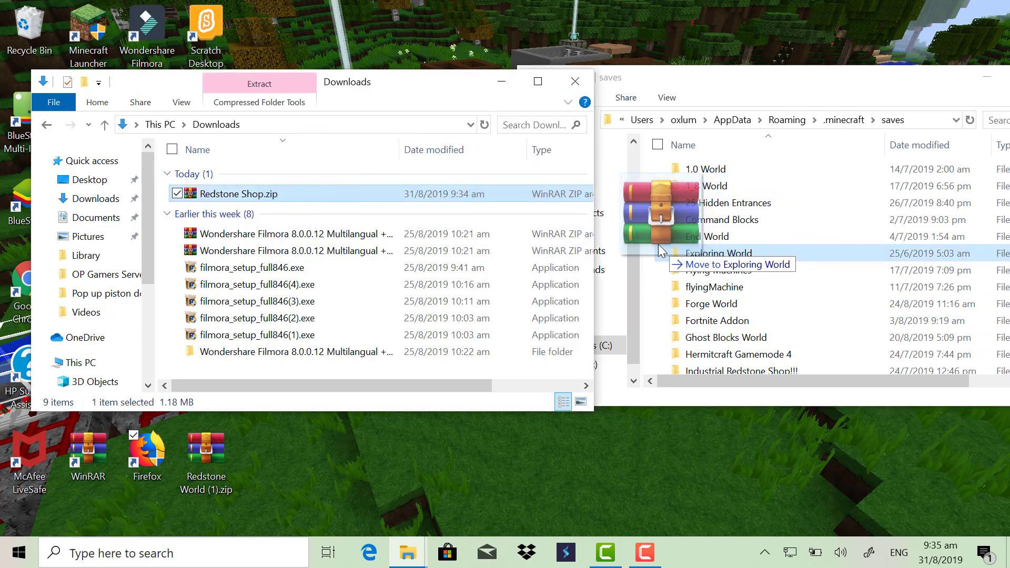
pyautogui.moveTo(659, 246)
pyautogui.mouseDown()
pyautogui.moveTo(618, 256)
pyautogui.moveTo(423, 182)
pyautogui.mouseUp()
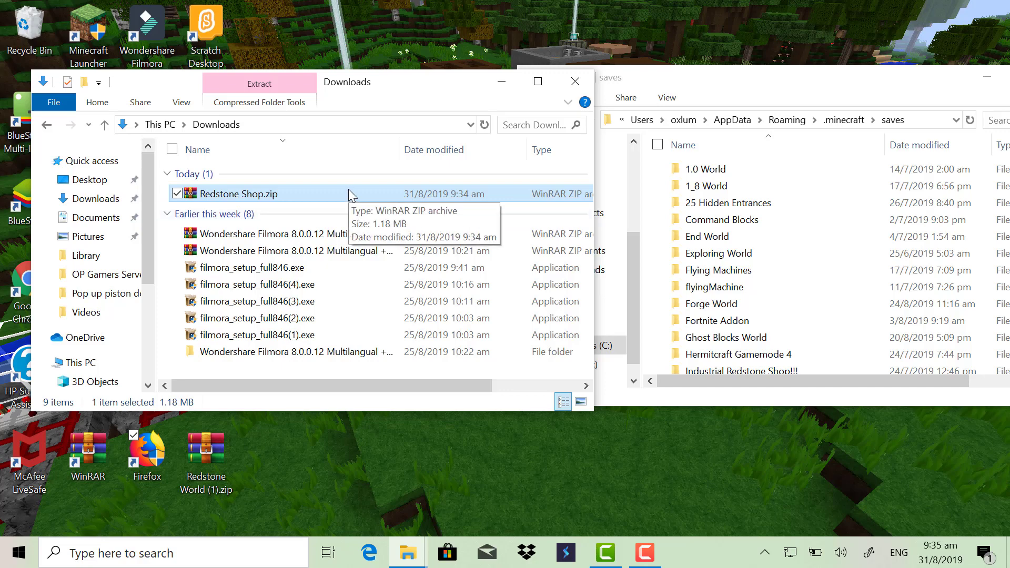
# Step: Open Redstone Shop.zip in WinRAR, after closing and reopening it twice, and select Redstone Shop #2
pyautogui.doubleClick(337, 196)
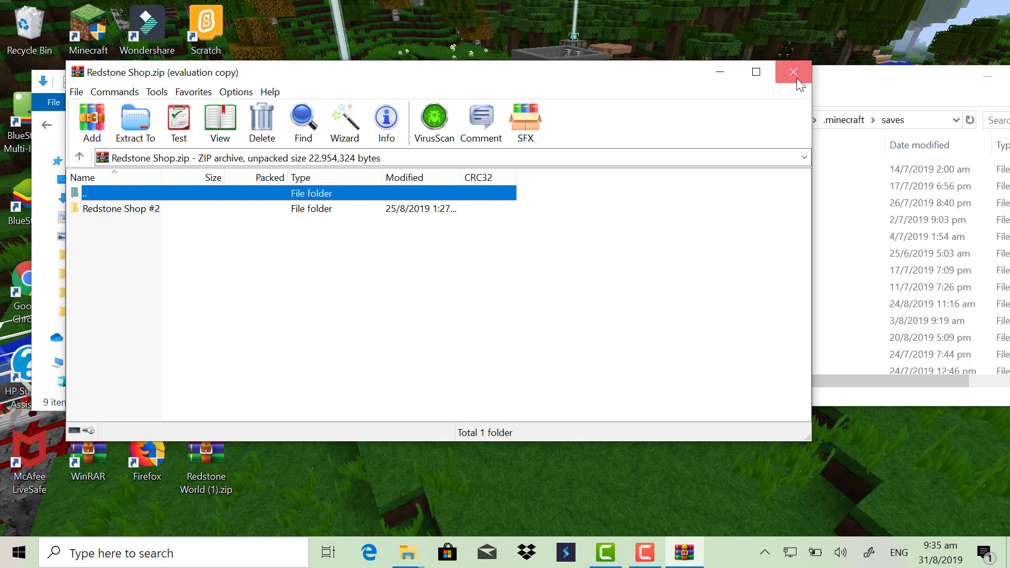
pyautogui.click(794, 73)
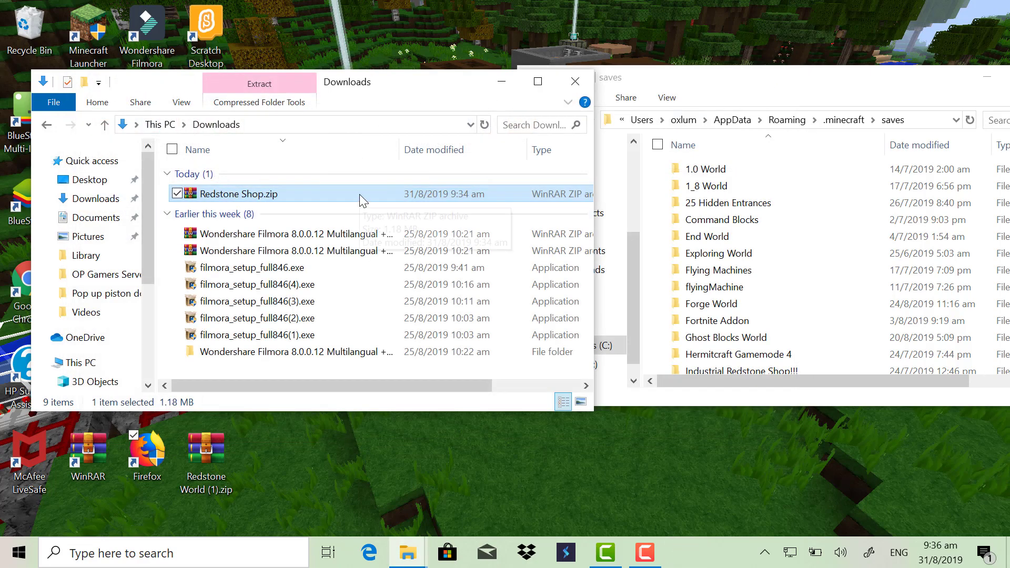
pyautogui.doubleClick(388, 192)
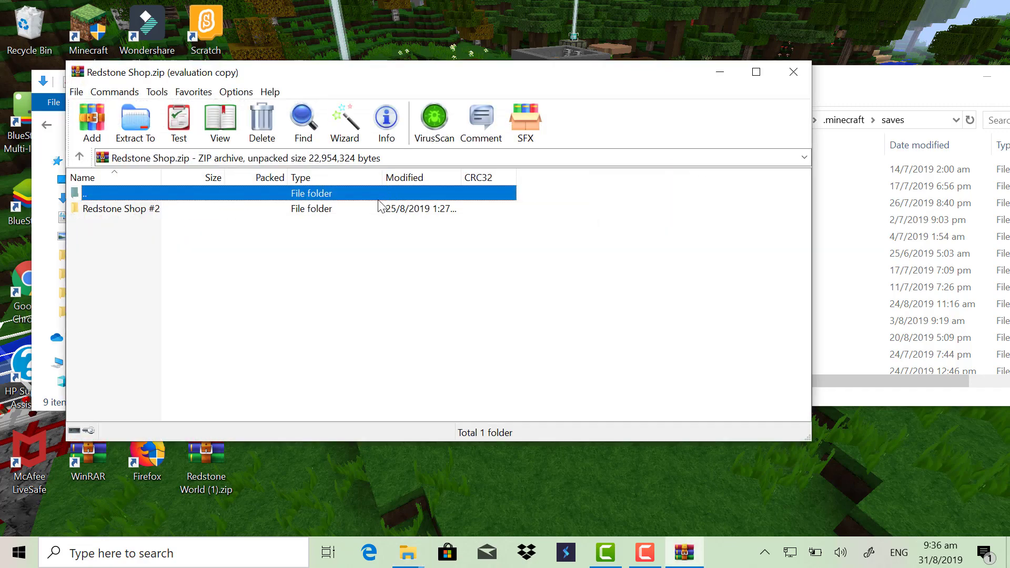
pyautogui.click(796, 72)
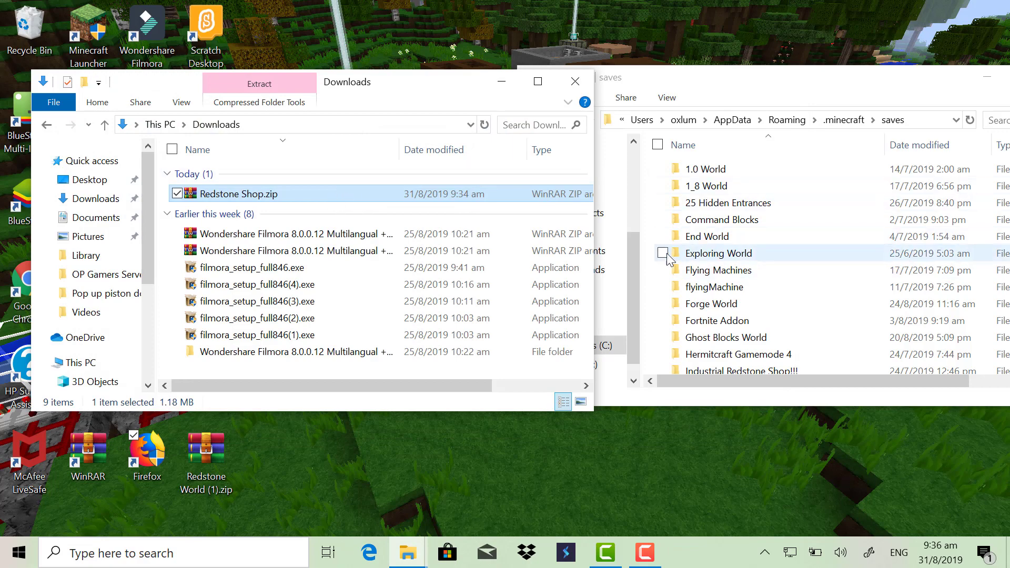
pyautogui.doubleClick(433, 194)
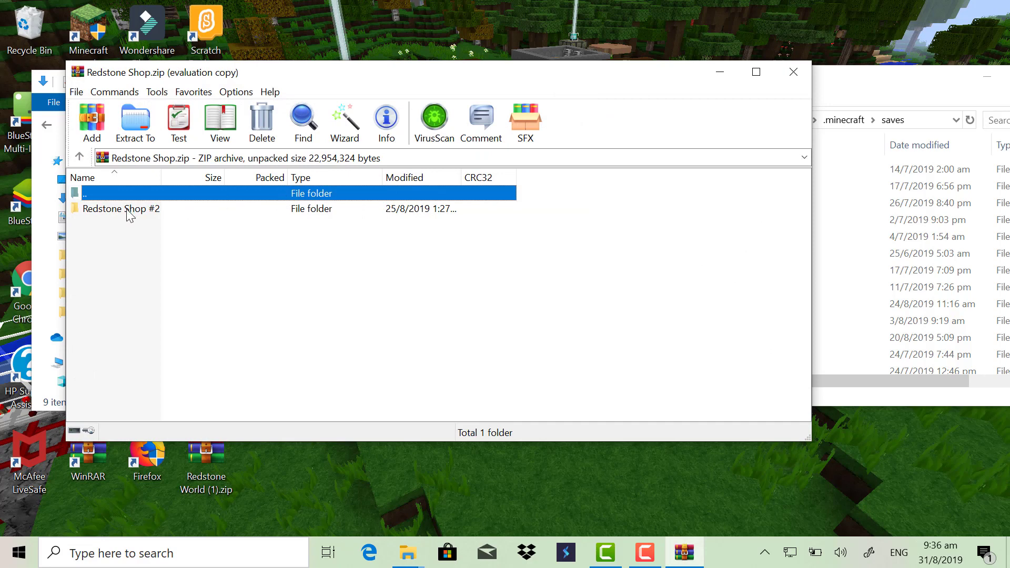
pyautogui.click(128, 210)
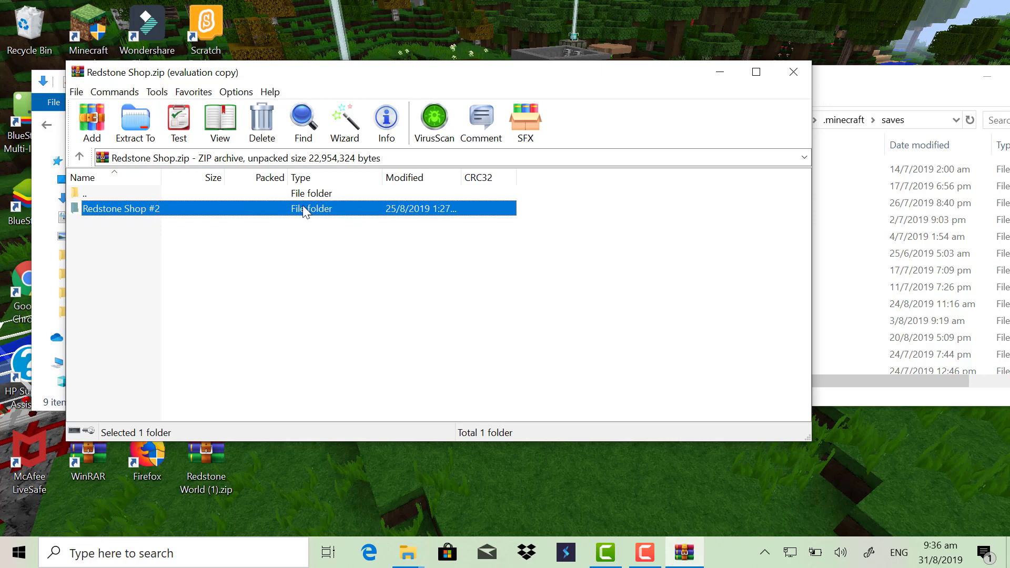
# Step: Narrow the WinRAR window and drop Redstone Shop #2 into the Minecraft saves folder list
pyautogui.moveTo(231, 215); pyautogui.dragTo(851, 259)
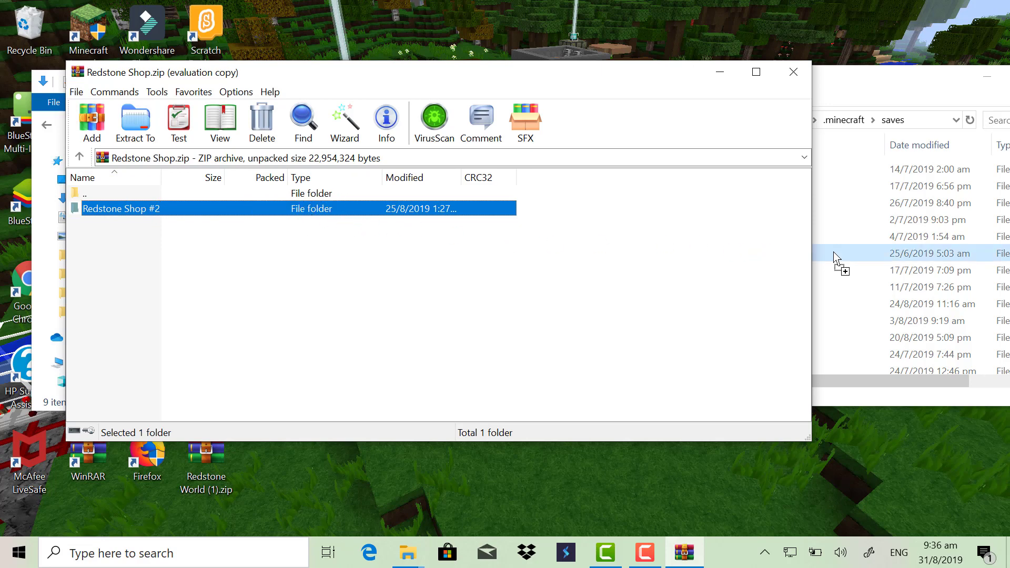
pyautogui.moveTo(851, 259); pyautogui.dragTo(705, 63)
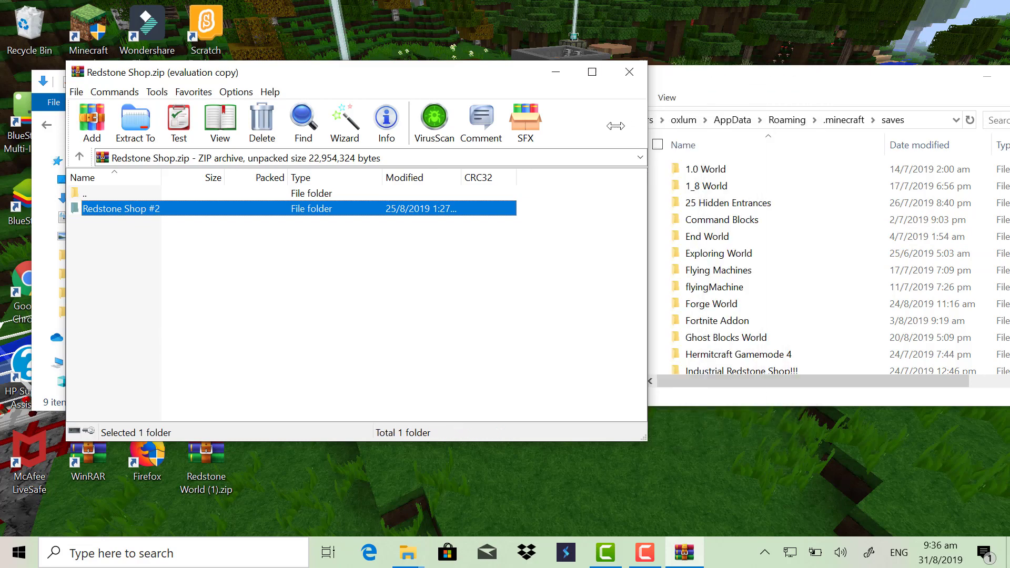
pyautogui.moveTo(813, 116); pyautogui.dragTo(571, 116)
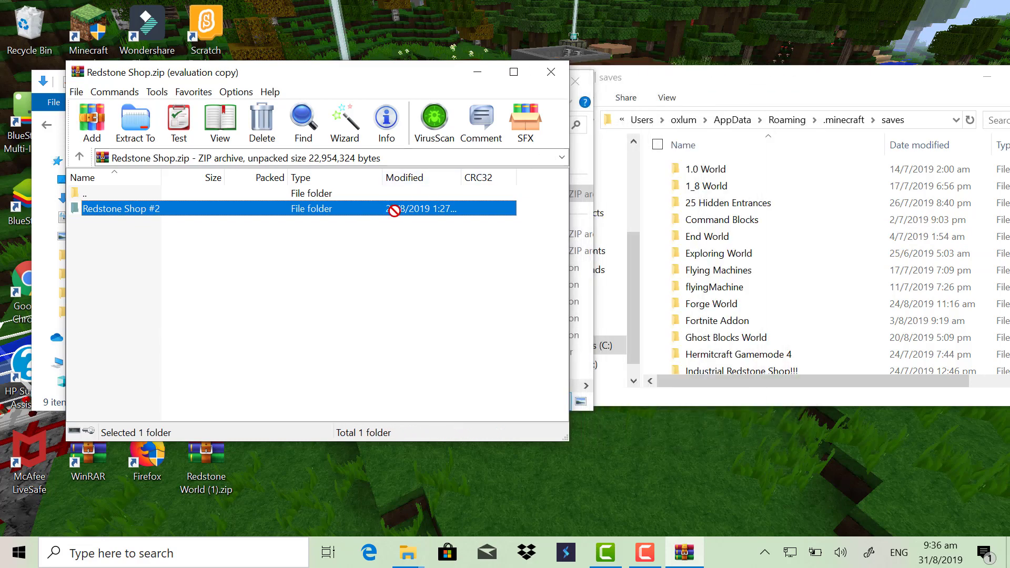
pyautogui.moveTo(393, 212); pyautogui.dragTo(663, 253)
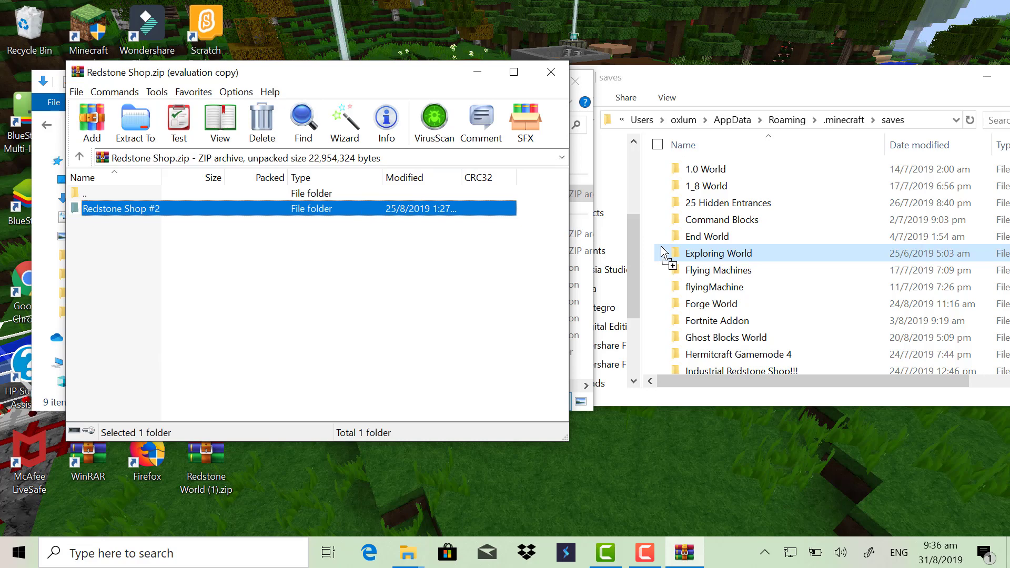
pyautogui.moveTo(663, 253); pyautogui.dragTo(655, 254)
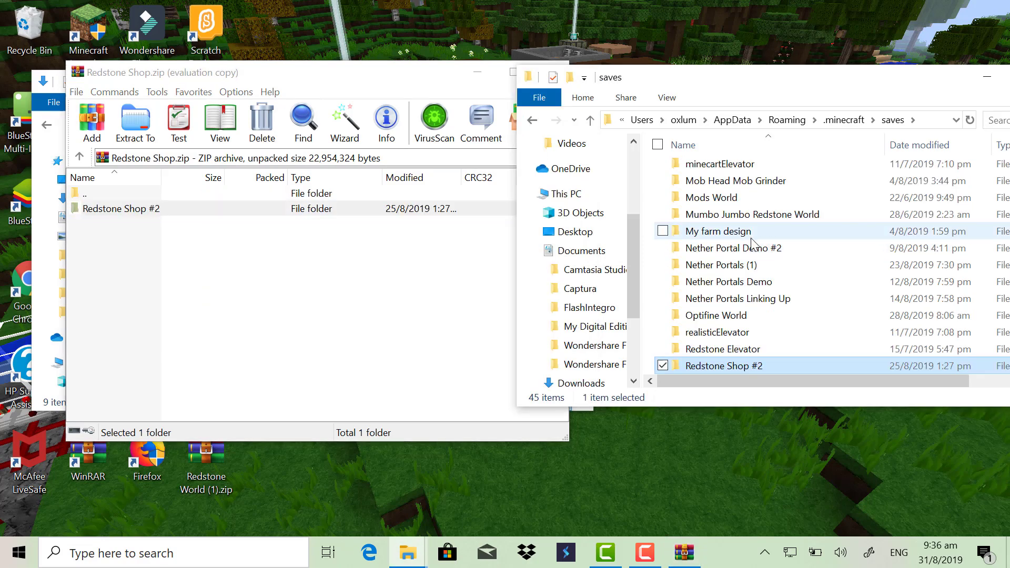
# Step: Delete the Redstone Shop #2 folder from the Minecraft saves folder
pyautogui.doubleClick(756, 368)
pyautogui.click(763, 120)
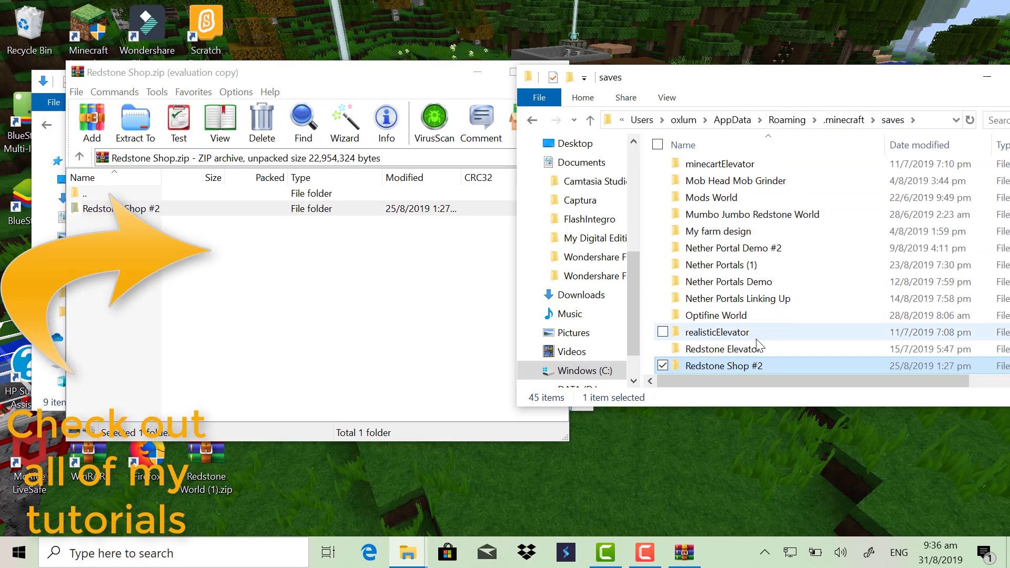
pyautogui.rightClick(743, 364)
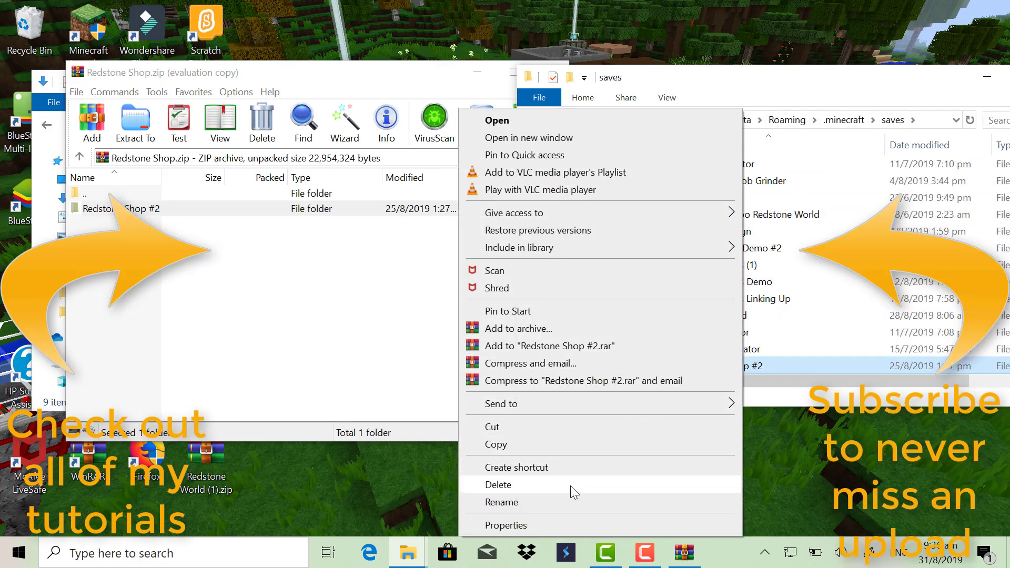
pyautogui.click(569, 486)
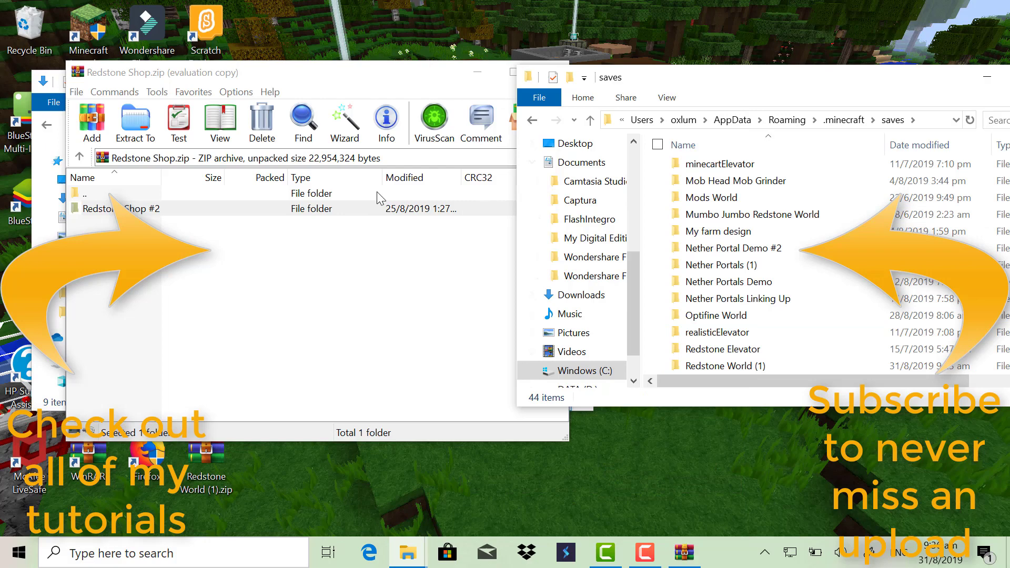
# Step: Close the saves, WinRAR and Downloads windows to return to the desktop
pyautogui.moveTo(953, 83); pyautogui.dragTo(846, 86)
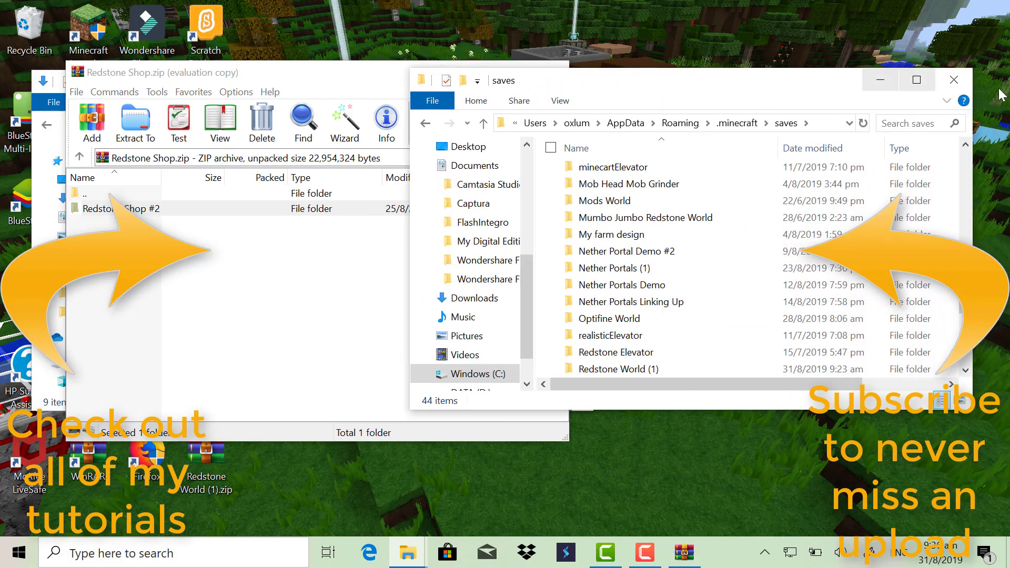
pyautogui.click(955, 80)
pyautogui.click(552, 71)
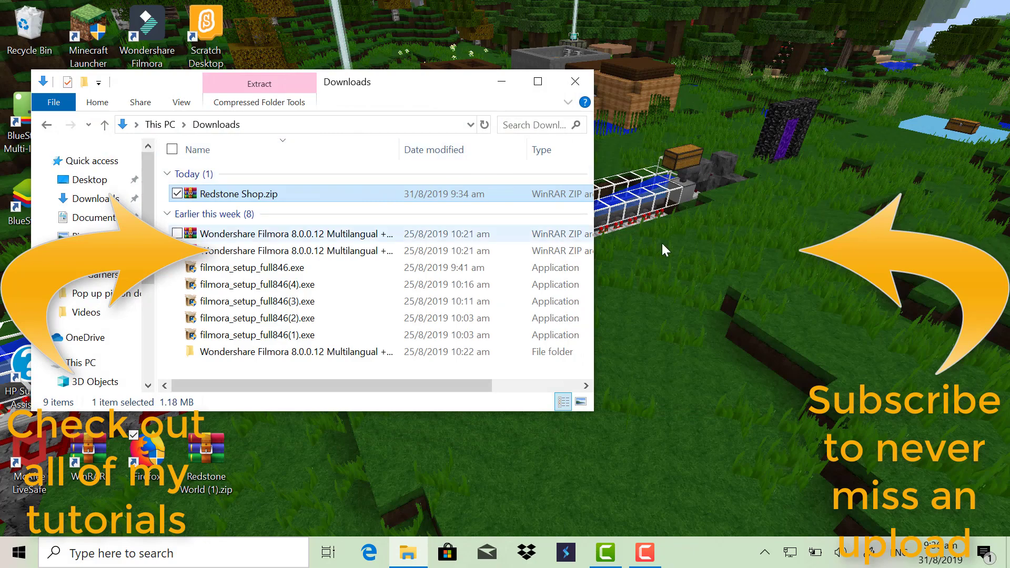
pyautogui.click(576, 81)
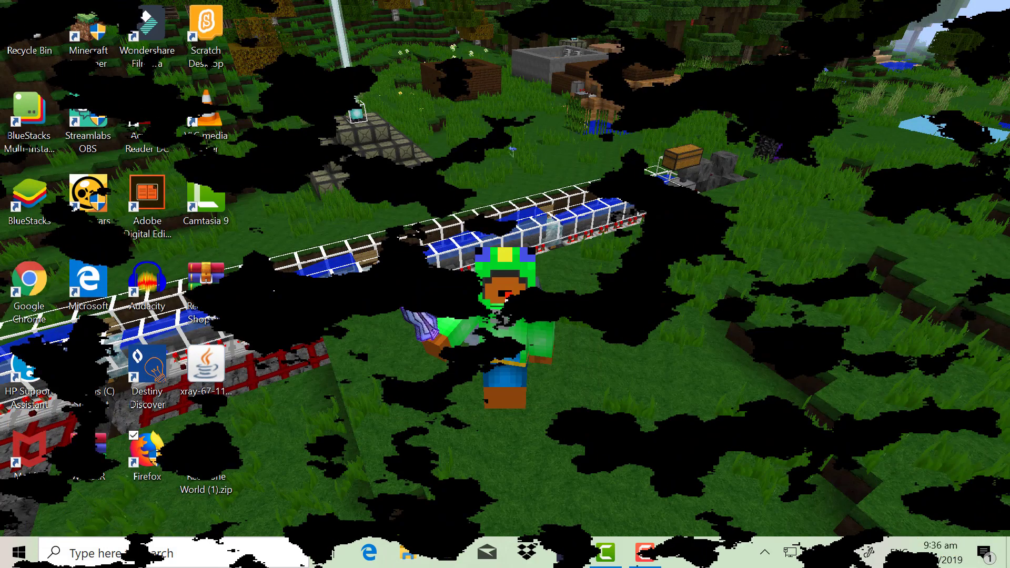